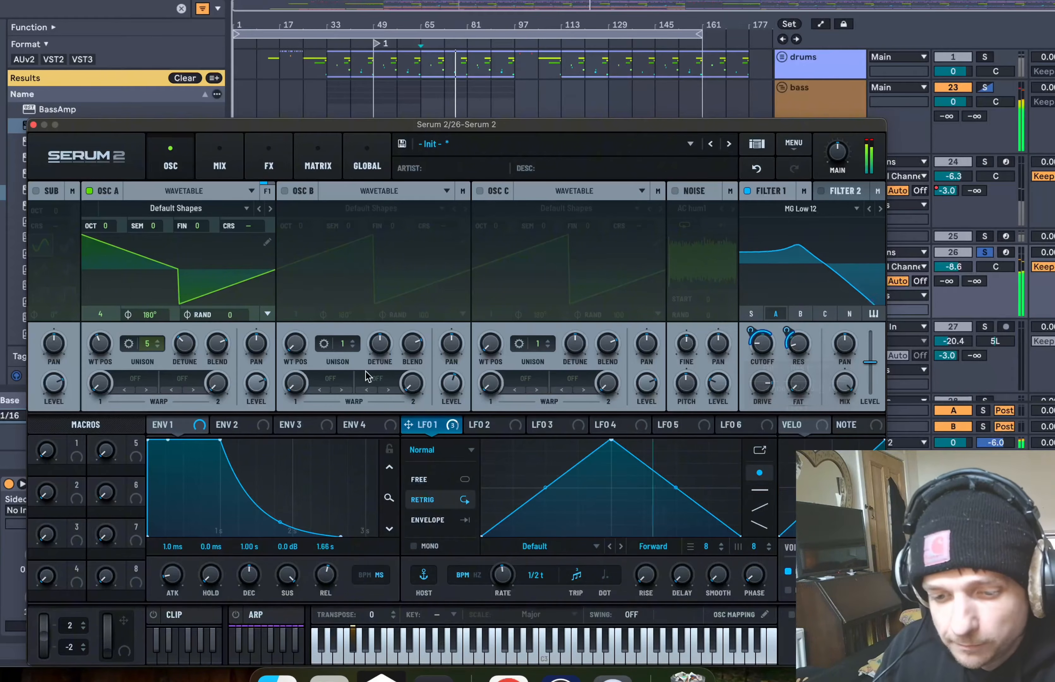
# Examine the Serum 2 effects rack, close the plug-in and unsolo the 26 Serum 2 track
pyautogui.click(268, 164)
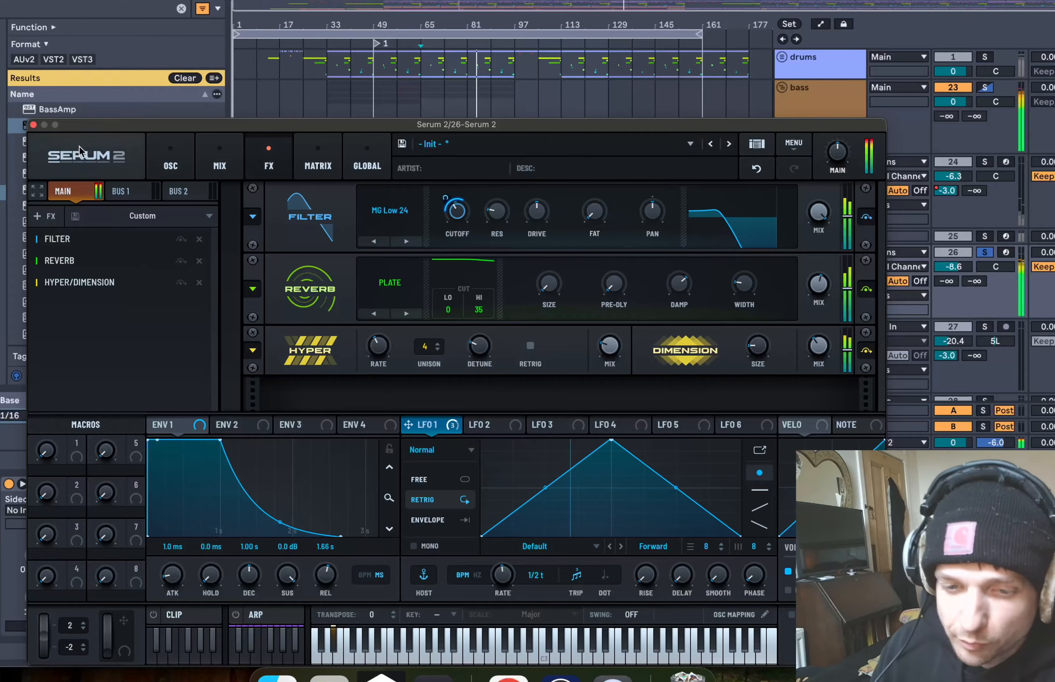
pyautogui.click(33, 125)
pyautogui.click(447, 253)
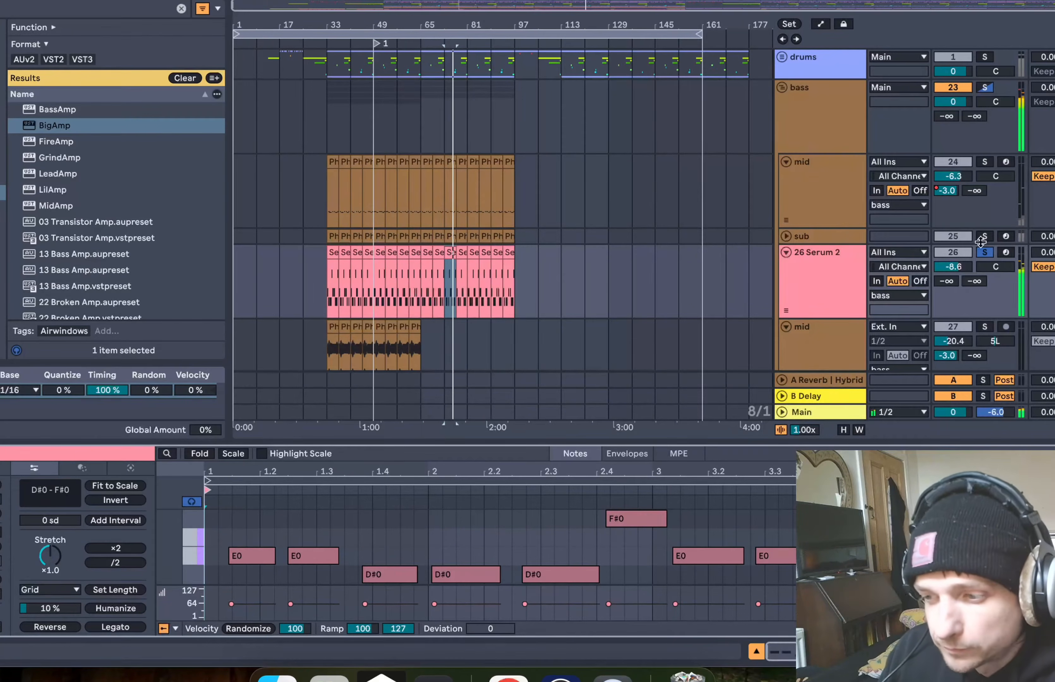
pyautogui.click(986, 254)
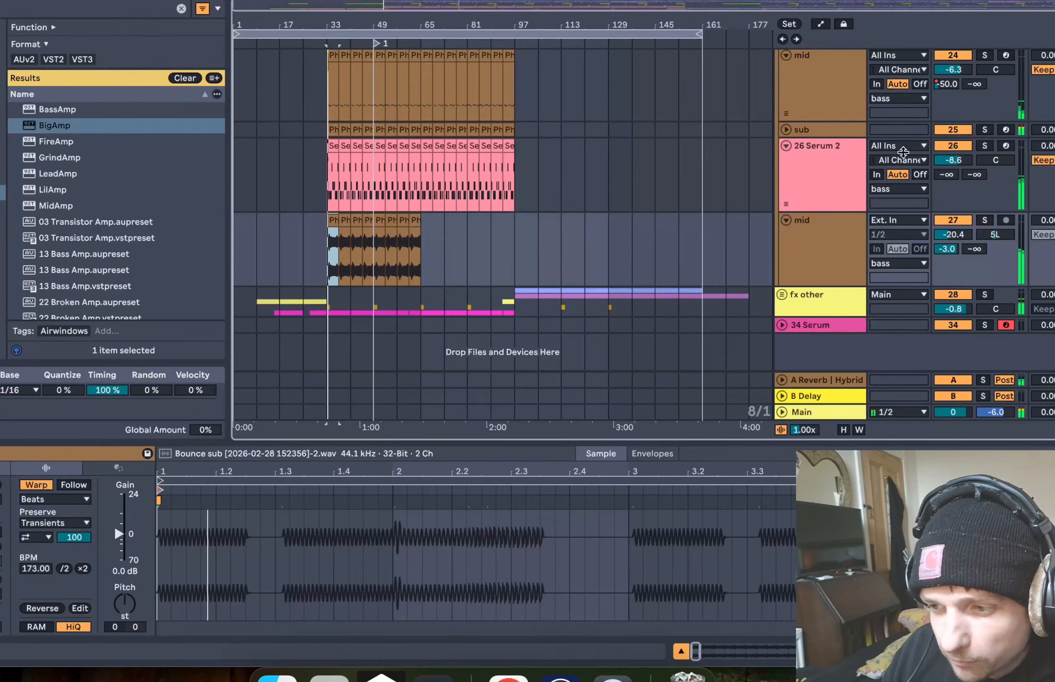
# Solo the bounced mid audio track and inspect its Saturn plug-in during playback, then close it
pyautogui.click(985, 220)
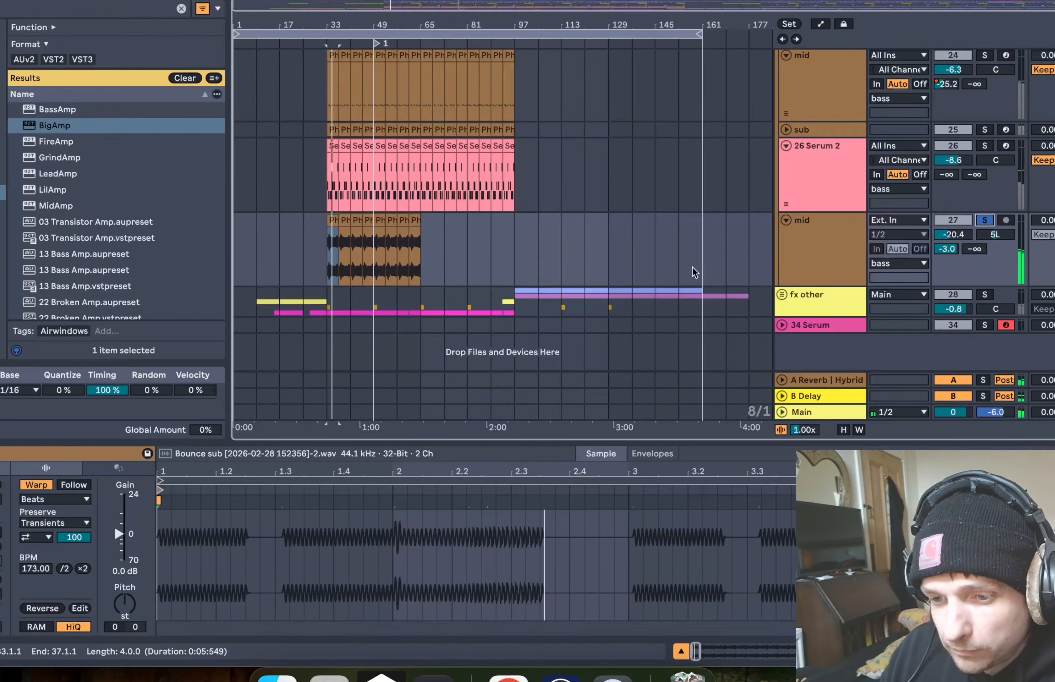
pyautogui.click(812, 248)
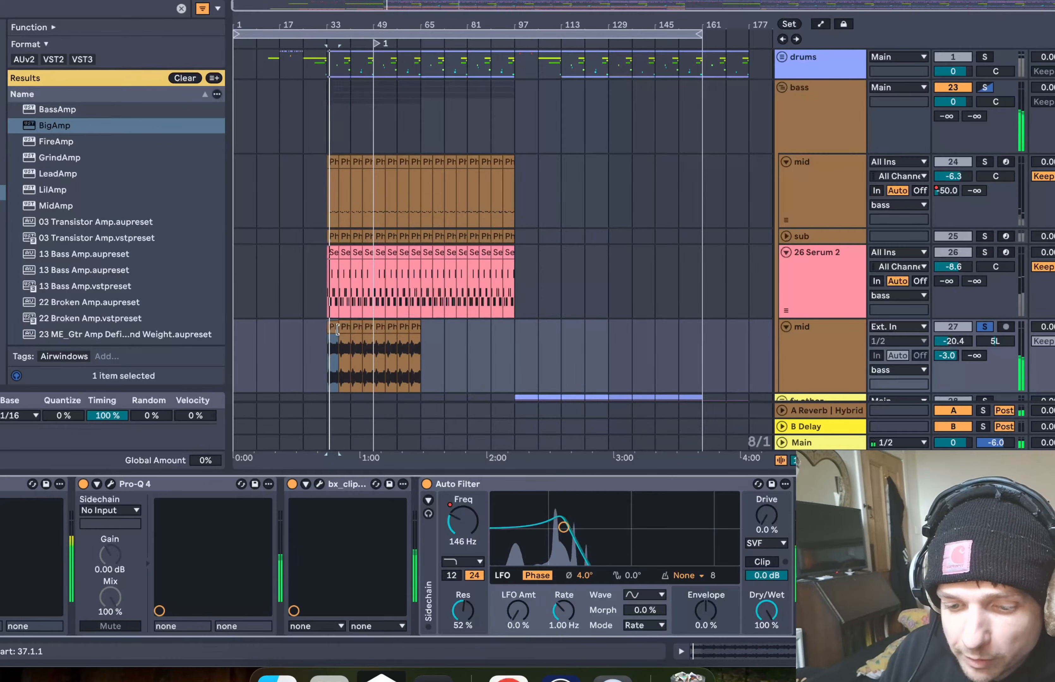
pyautogui.press('super+alt+p')
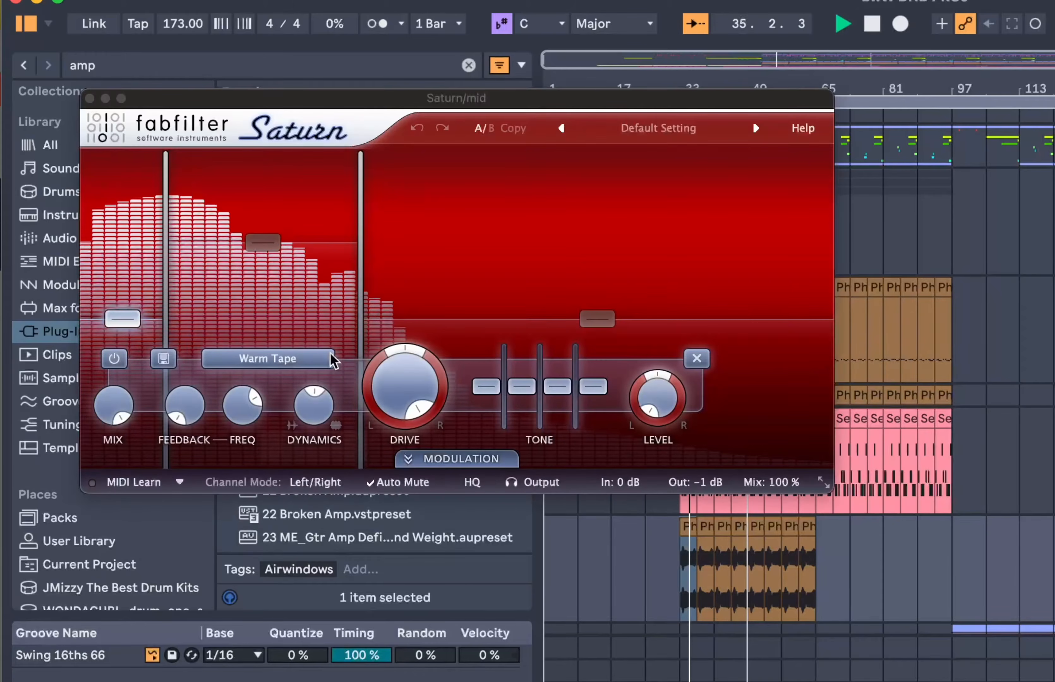
pyautogui.press('space')
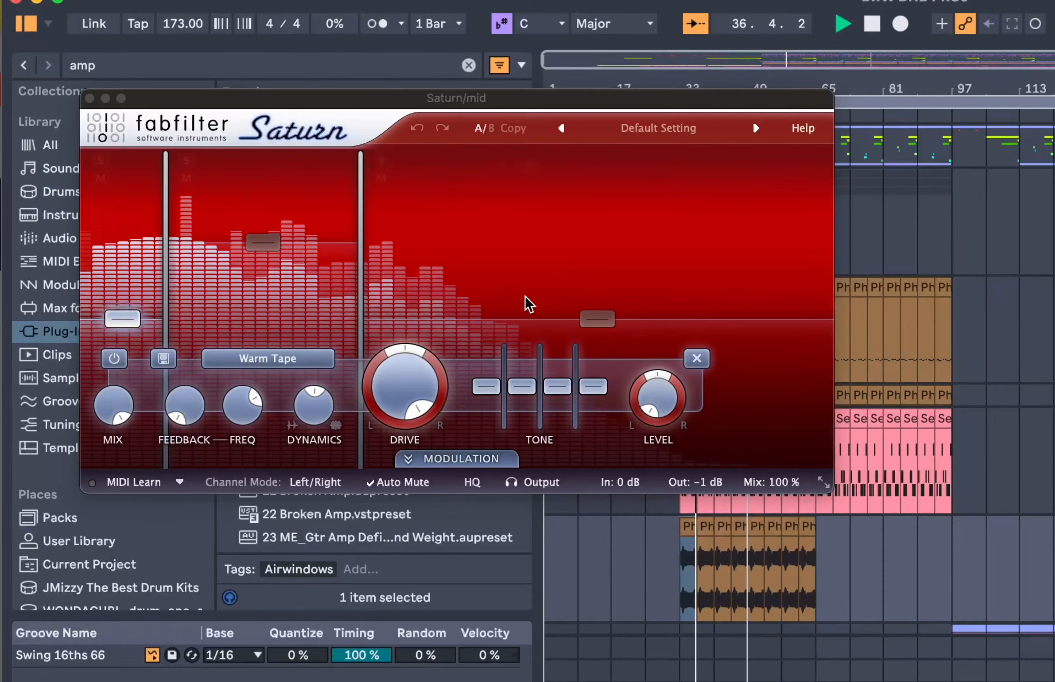
pyautogui.click(90, 99)
# Inspect the bounced mid track's first Pro-Q 4 and bx clipper settings, closing the clipper window
pyautogui.click(342, 678)
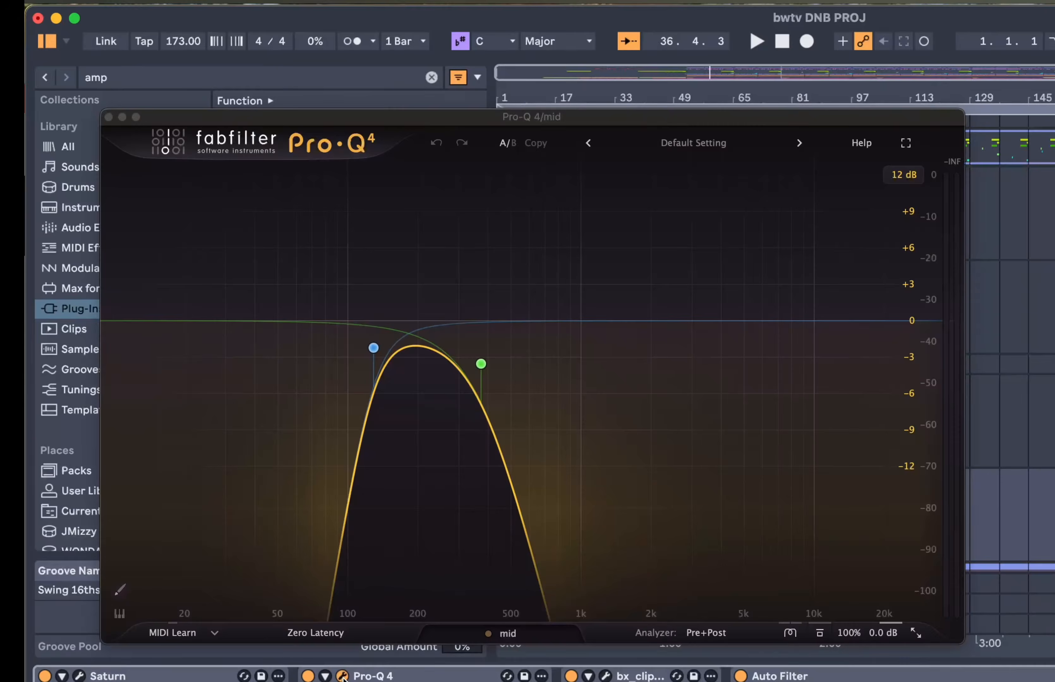
pyautogui.press('space')
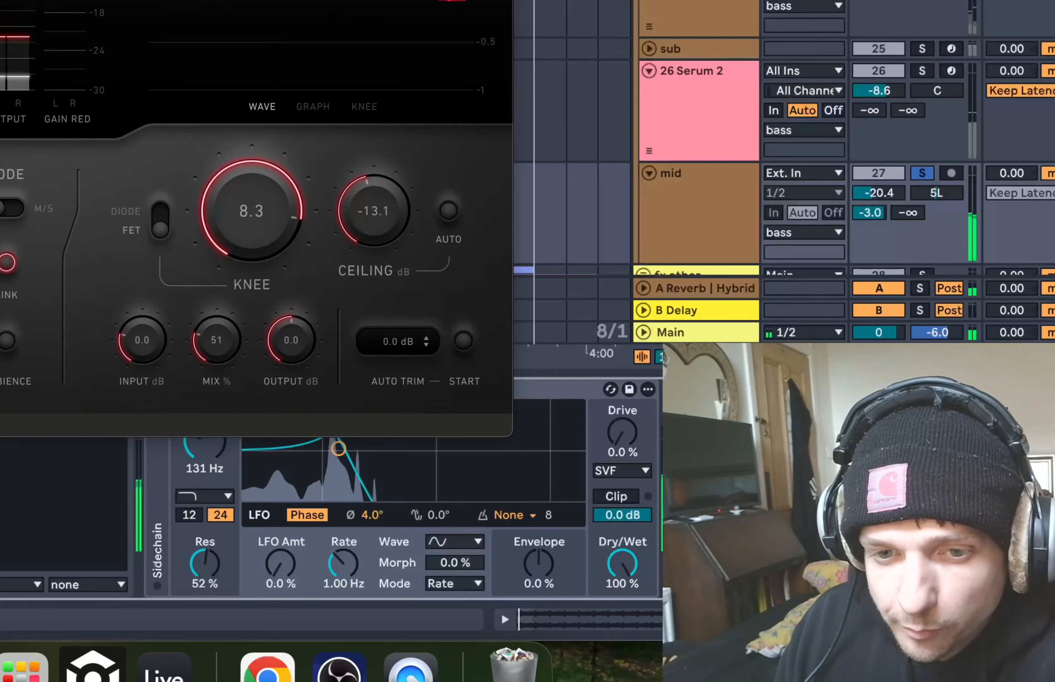
pyautogui.press('super+w')
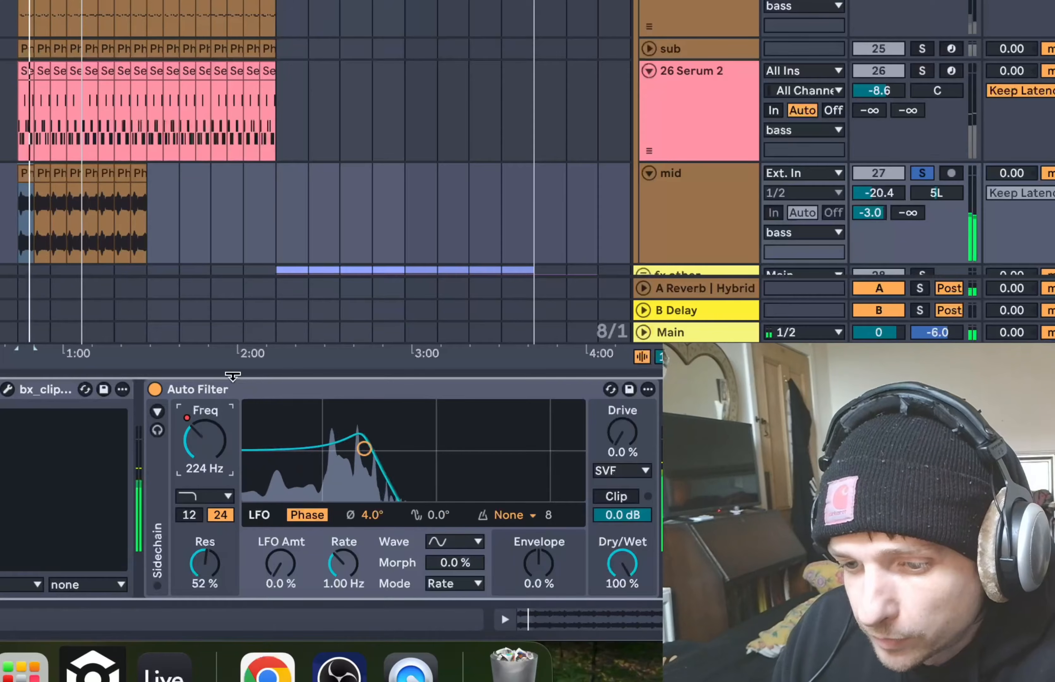
# Display the automation lanes to examine the Auto Filter frequency sweep on the bounced mid track
pyautogui.press('a')
pyautogui.scroll(-3, 63, 235)
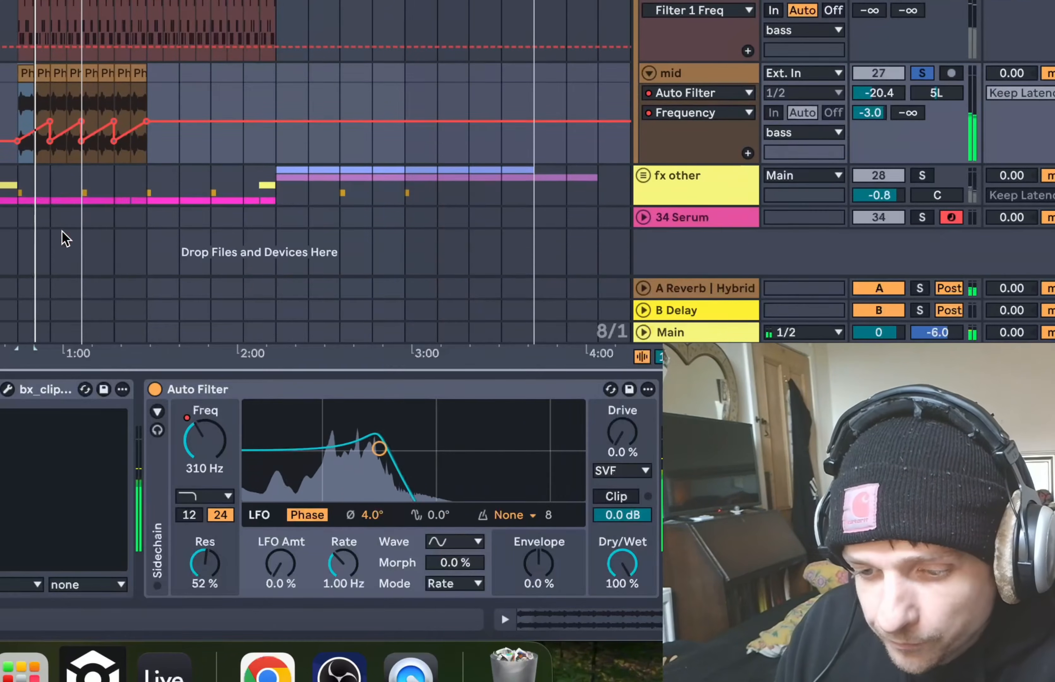
# Inspect the Pro-Q 4 and Pro-C 3 placed after the Auto Filter on the bounced mid track
pyautogui.hscroll(5, 607, 431)
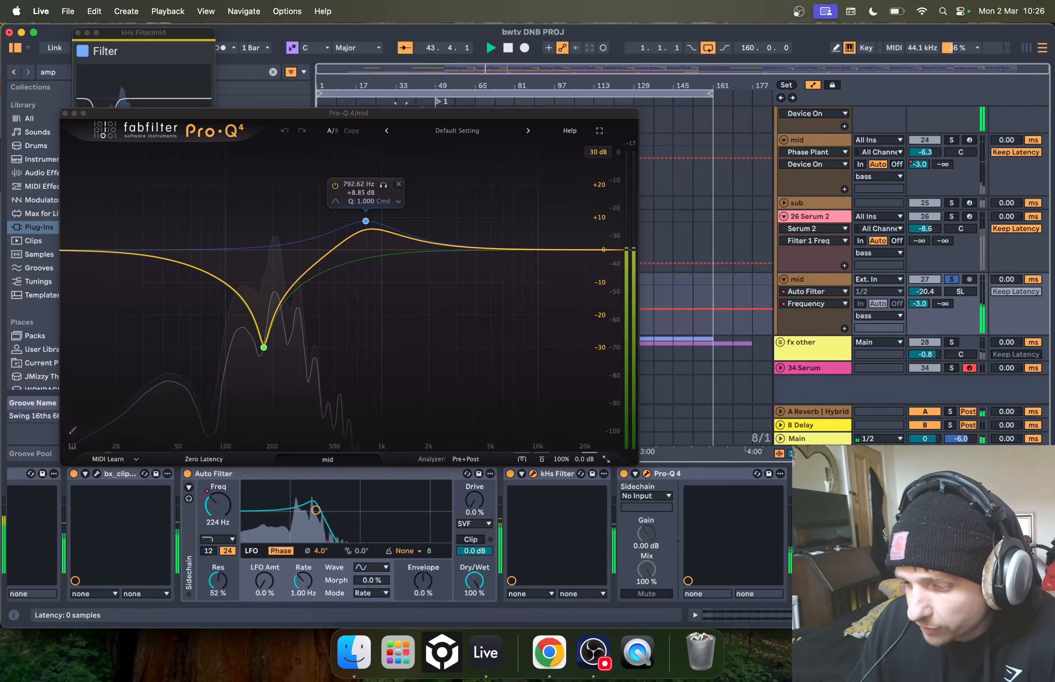
pyautogui.click(824, 475)
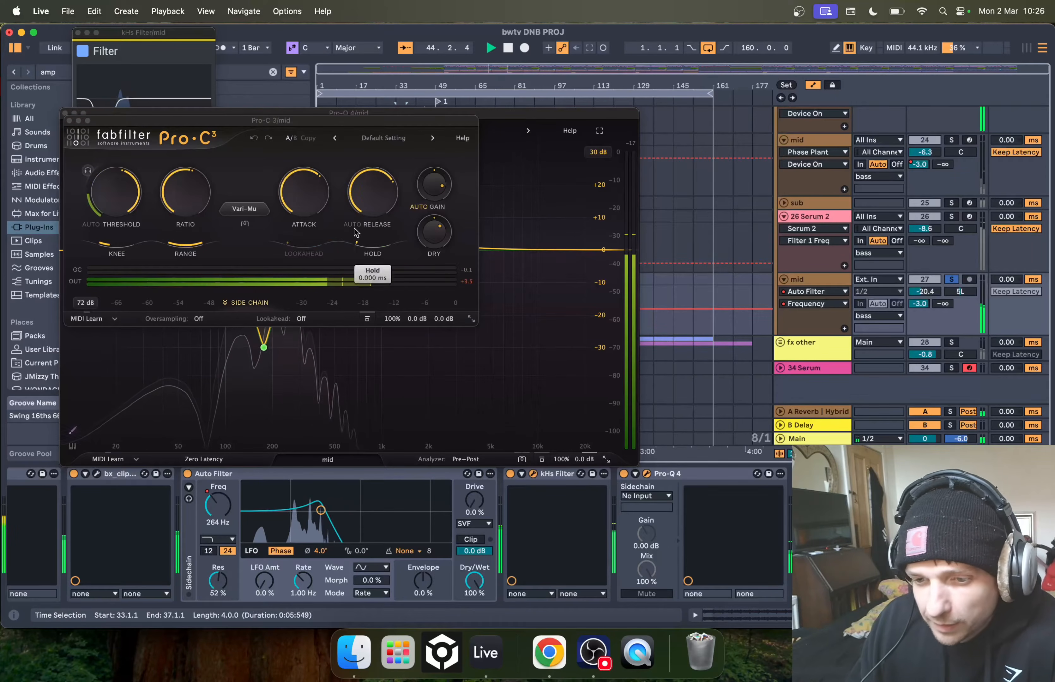
pyautogui.click(69, 120)
pyautogui.click(66, 113)
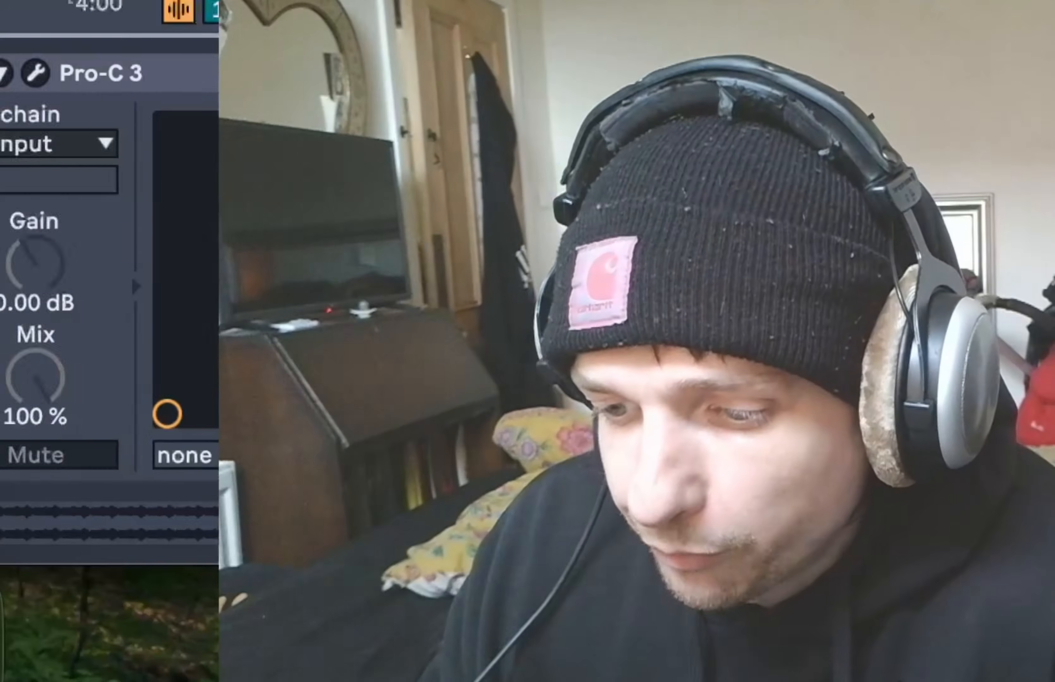
# Inspect the Infiltrator effect at the end of the mid track's chain and close all open plug-in windows
pyautogui.hscroll(2, 111, 288)
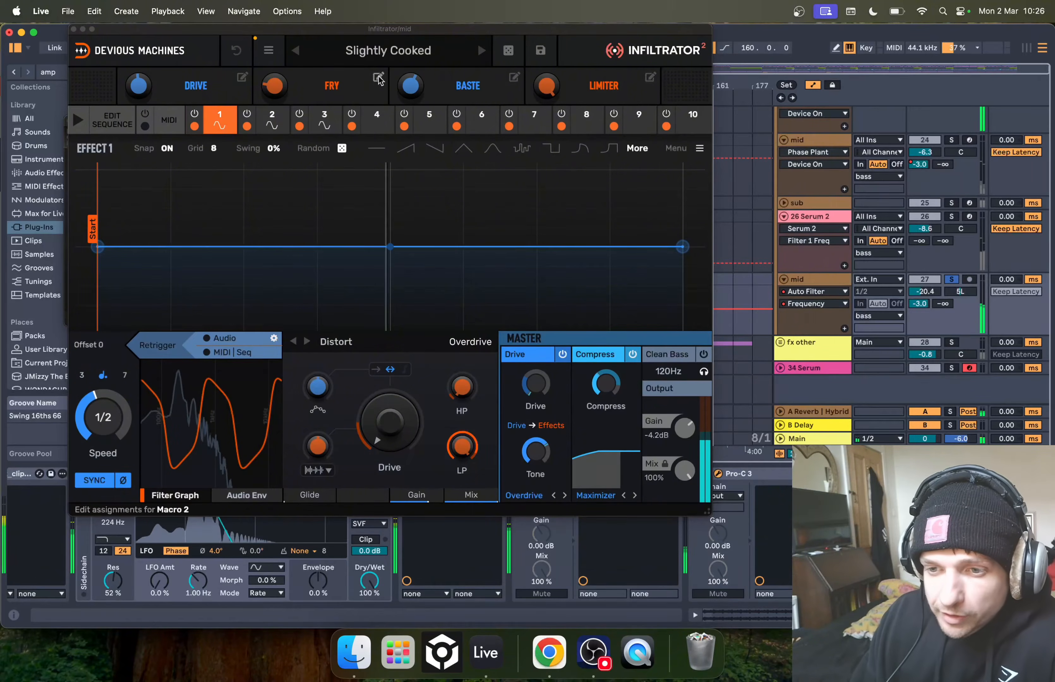
pyautogui.click(74, 29)
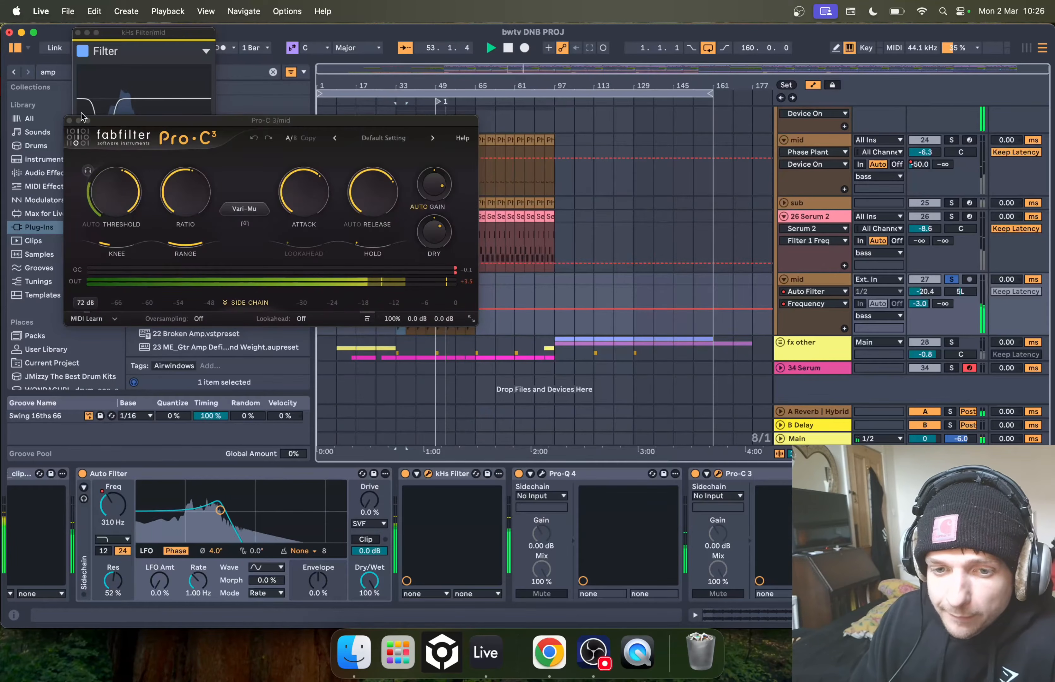
pyautogui.click(73, 117)
pyautogui.click(78, 33)
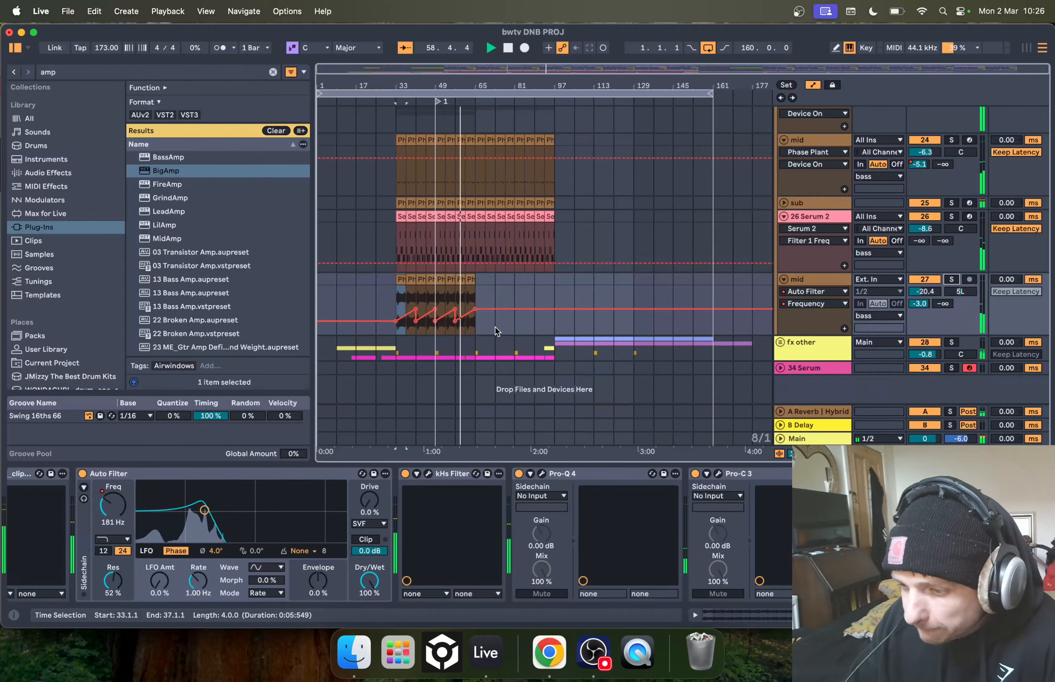
# Audition the TEEJ drum break track in the fx other group, fold the group's tracks and unsolo the break
pyautogui.scroll(-5, 495, 327)
pyautogui.click(435, 359)
pyautogui.scroll(10, 419, 355)
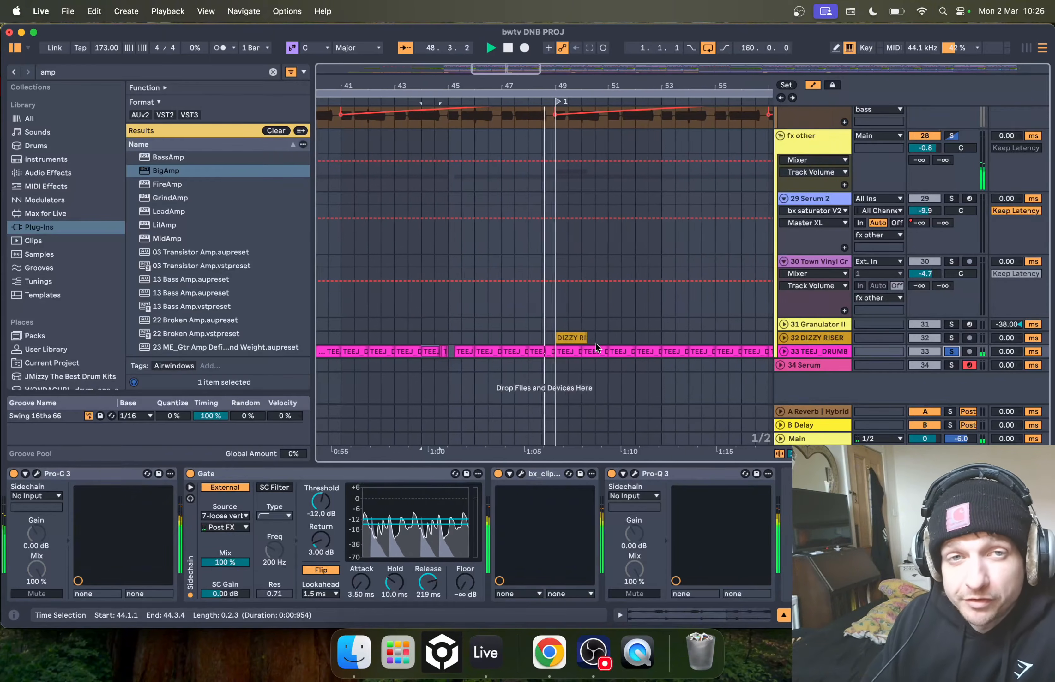
pyautogui.keyDown('alt'); pyautogui.click(782, 354); pyautogui.keyUp('alt')
pyautogui.keyDown('alt'); pyautogui.click(782, 354); pyautogui.keyUp('alt')
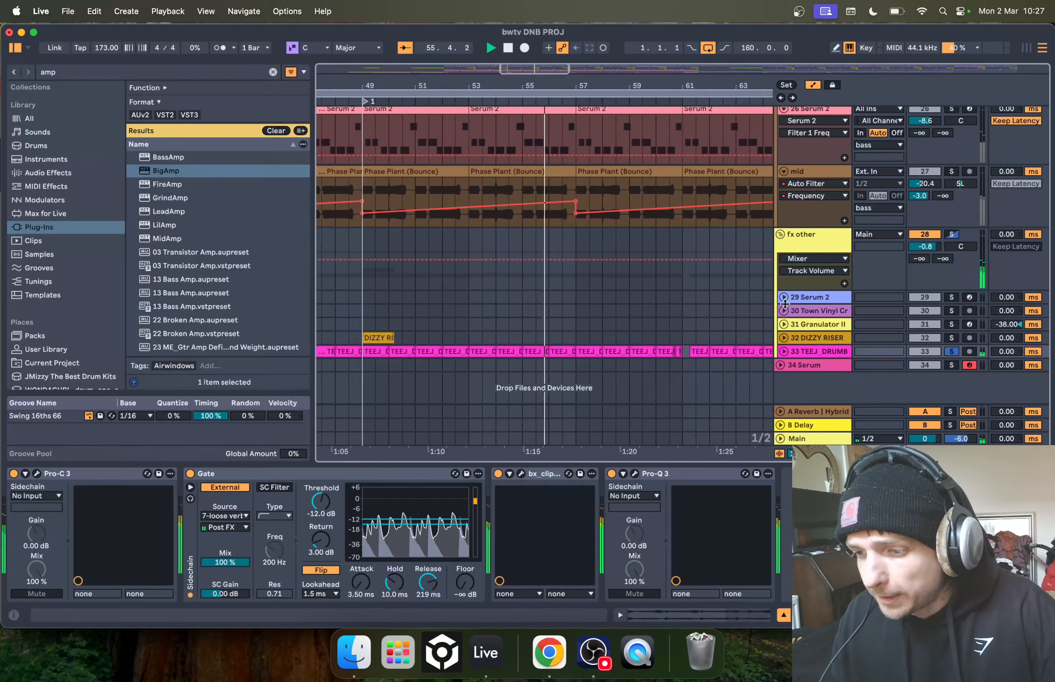
pyautogui.click(953, 351)
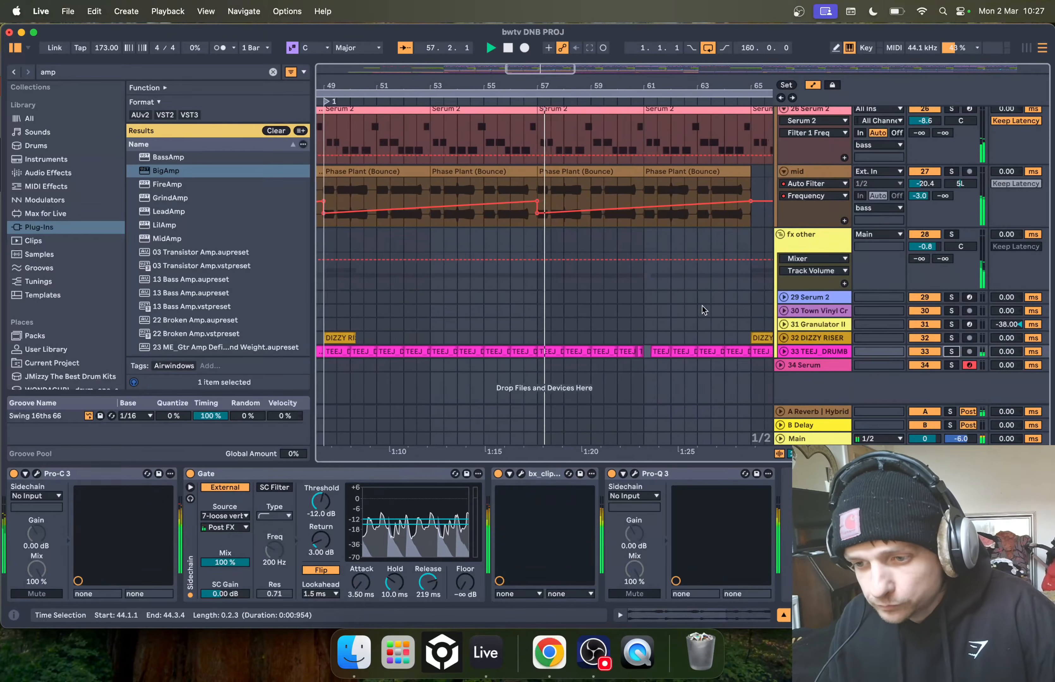
# Stop playback and inspect the Pro-C 3 compressor on the bass group, including its attack setting
pyautogui.scroll(5, 703, 306)
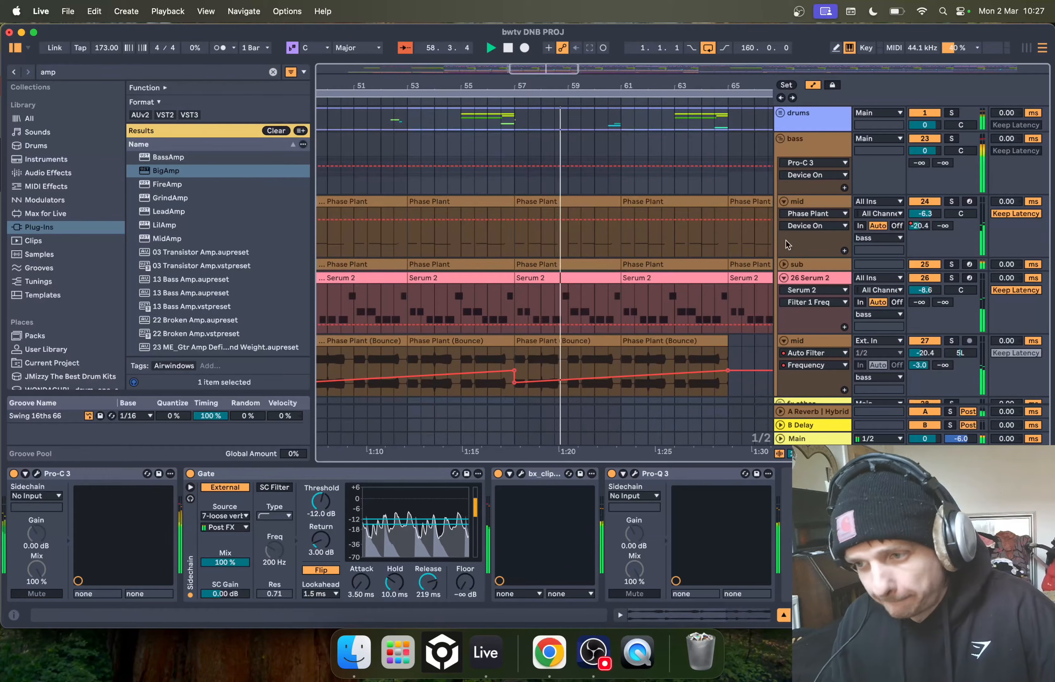
pyautogui.click(819, 144)
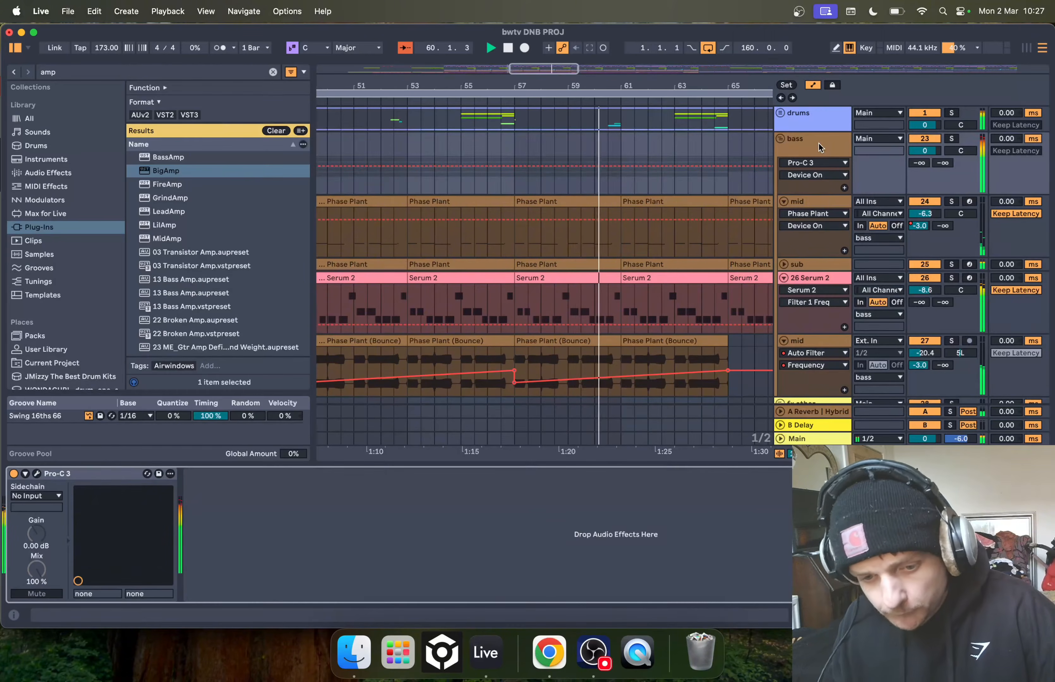
pyautogui.press('space')
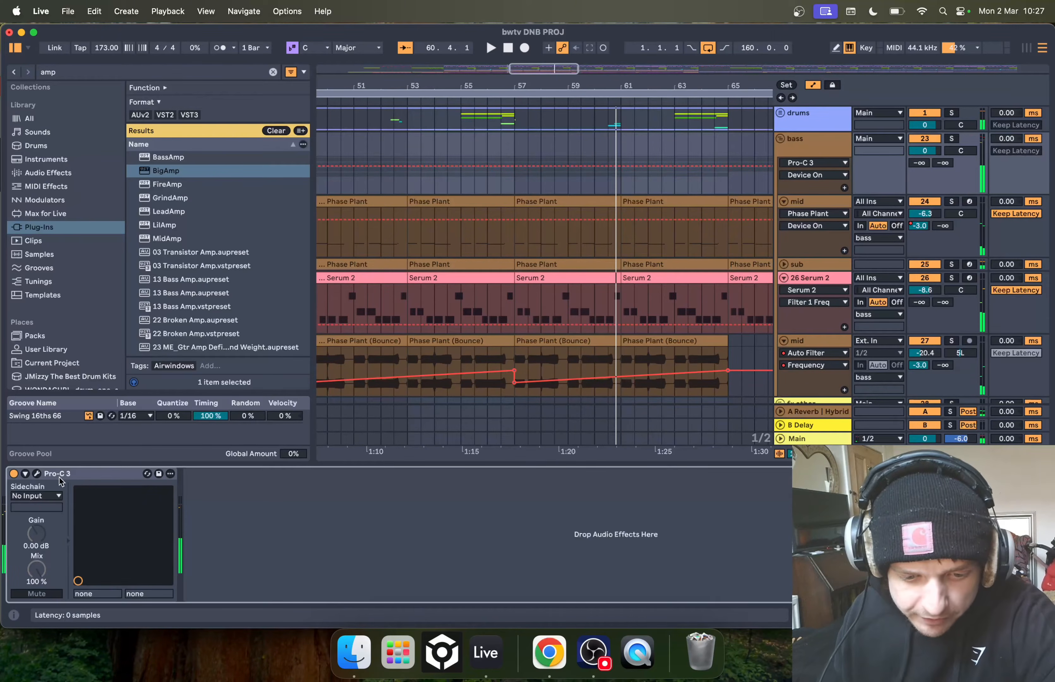
pyautogui.click(37, 475)
pyautogui.moveTo(292, 194)
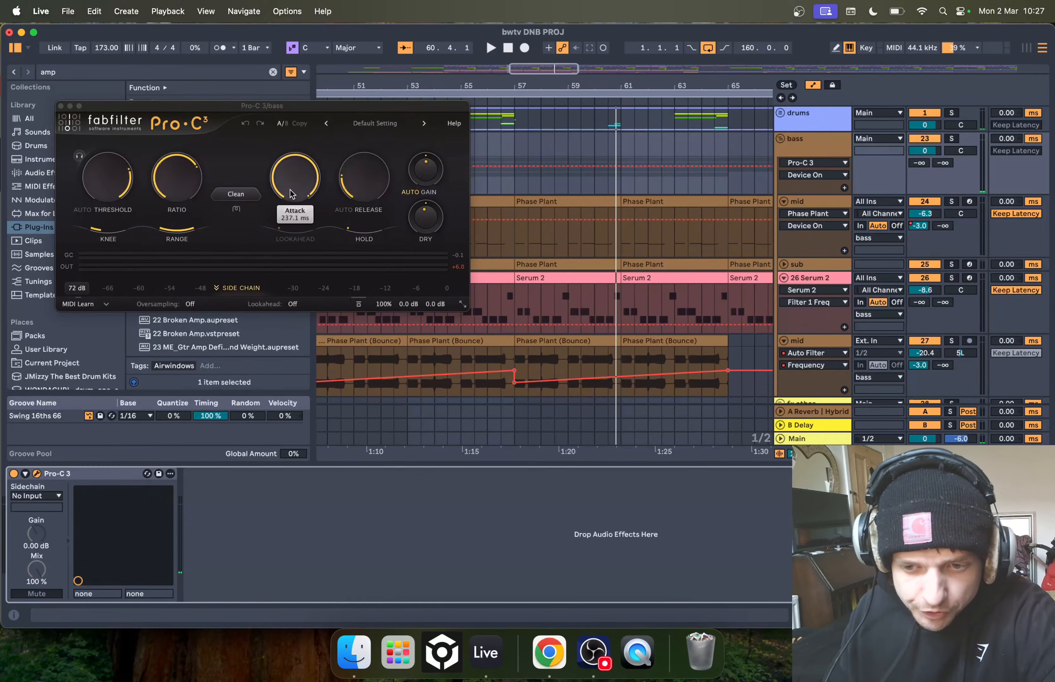
pyautogui.click(62, 110)
# Unfold the drums group and select its ks subgroup to show the device chain
pyautogui.click(806, 125)
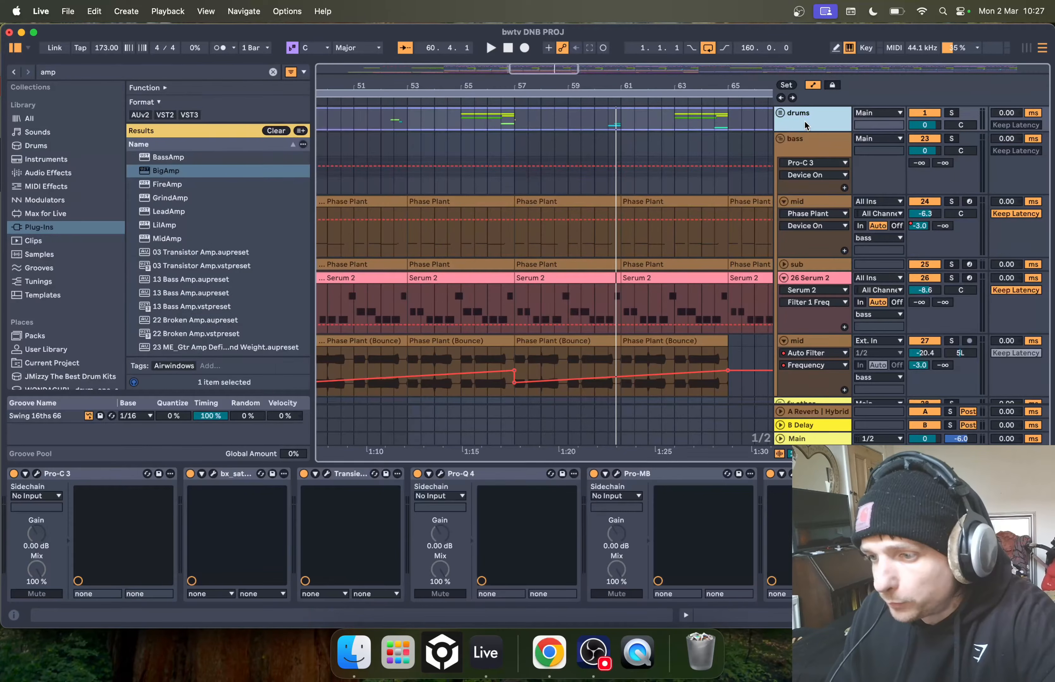
pyautogui.click(784, 114)
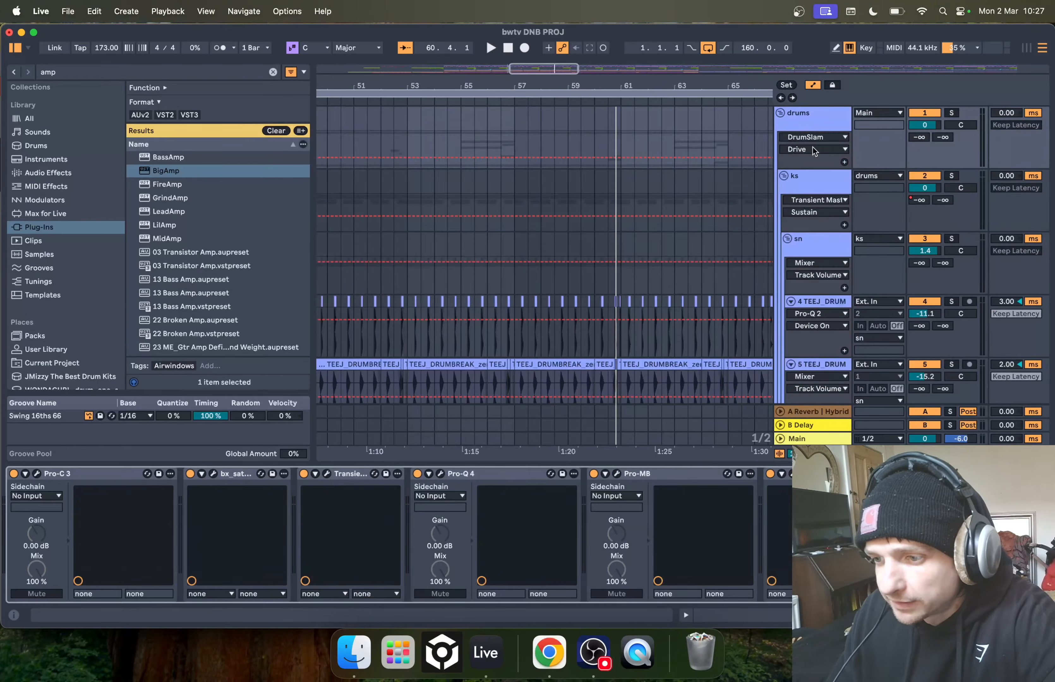
pyautogui.click(817, 185)
pyautogui.scroll(-2, 817, 177)
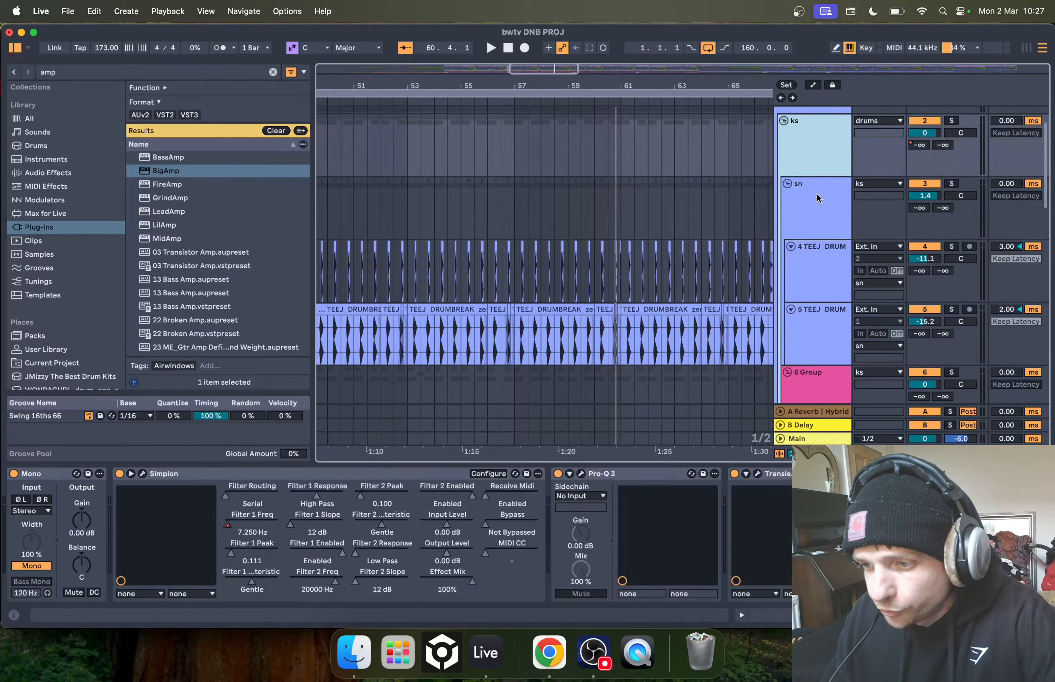
pyautogui.doubleClick(817, 157)
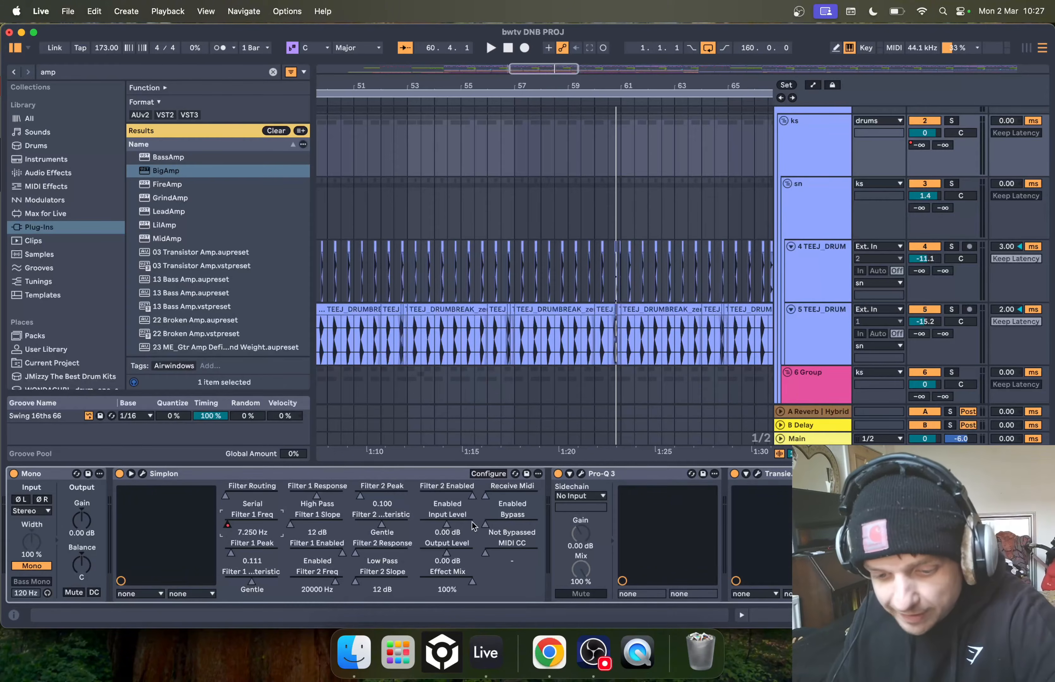
# Inspect the Pro-Q 3 boost and the Transient Master sustain setting on the ks group
pyautogui.click(581, 474)
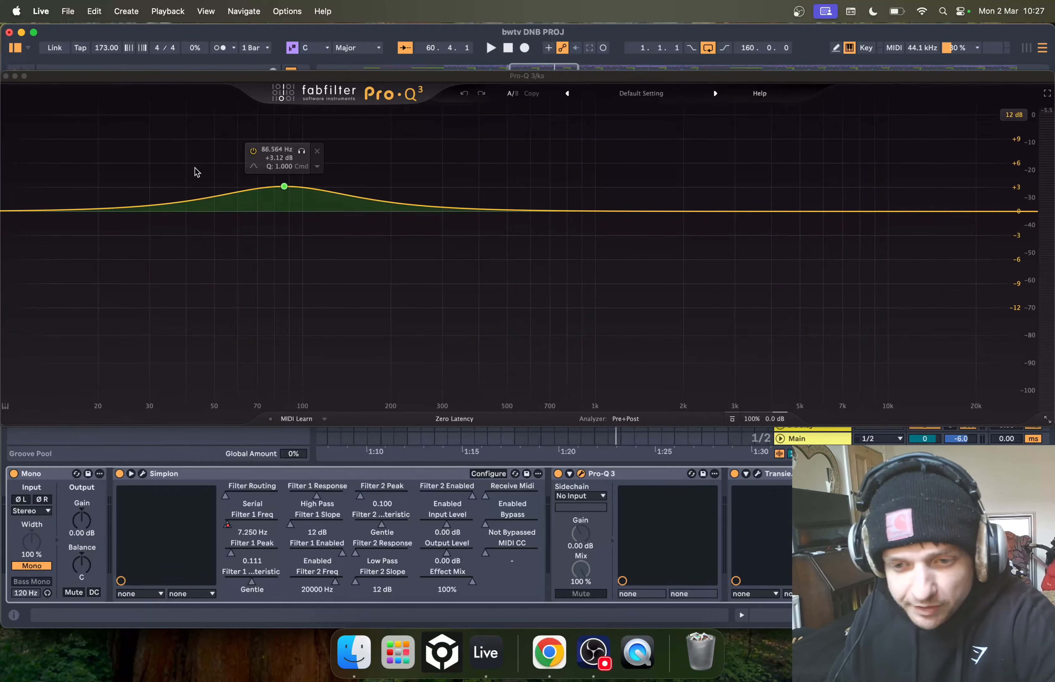
pyautogui.press('super+alt+p')
pyautogui.click(758, 474)
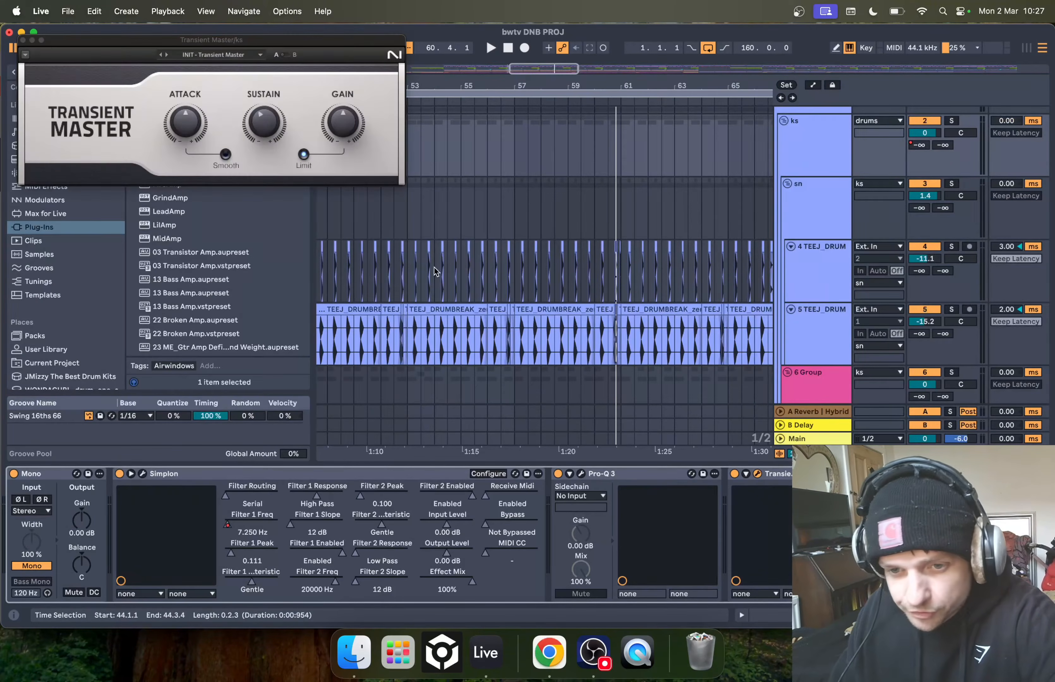
pyautogui.press('space')
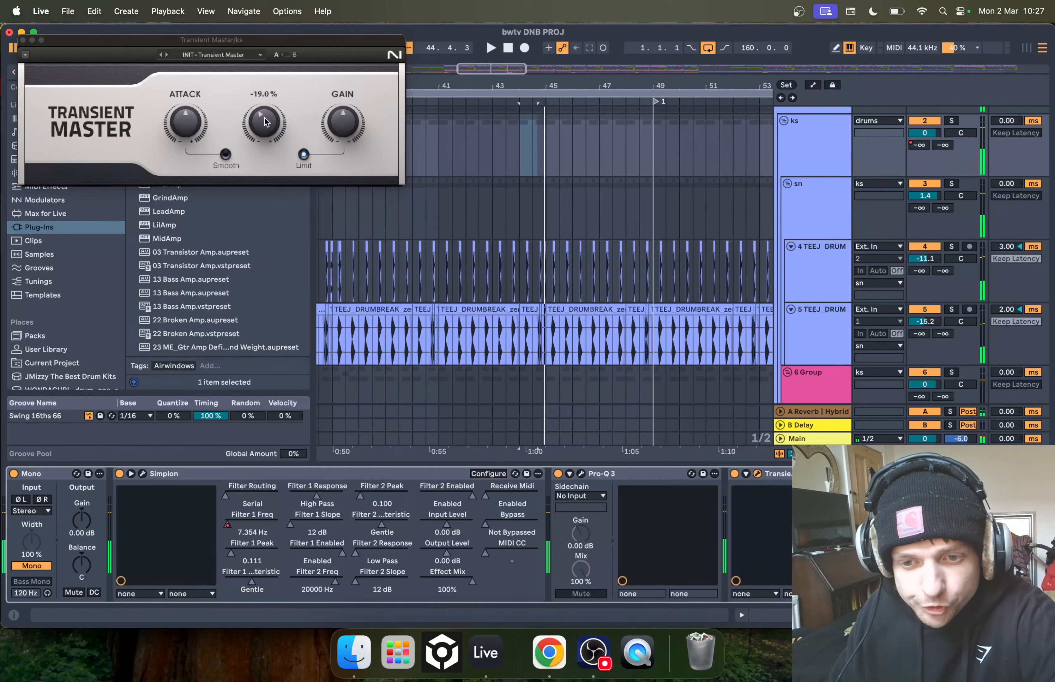
pyautogui.press('super+alt+p')
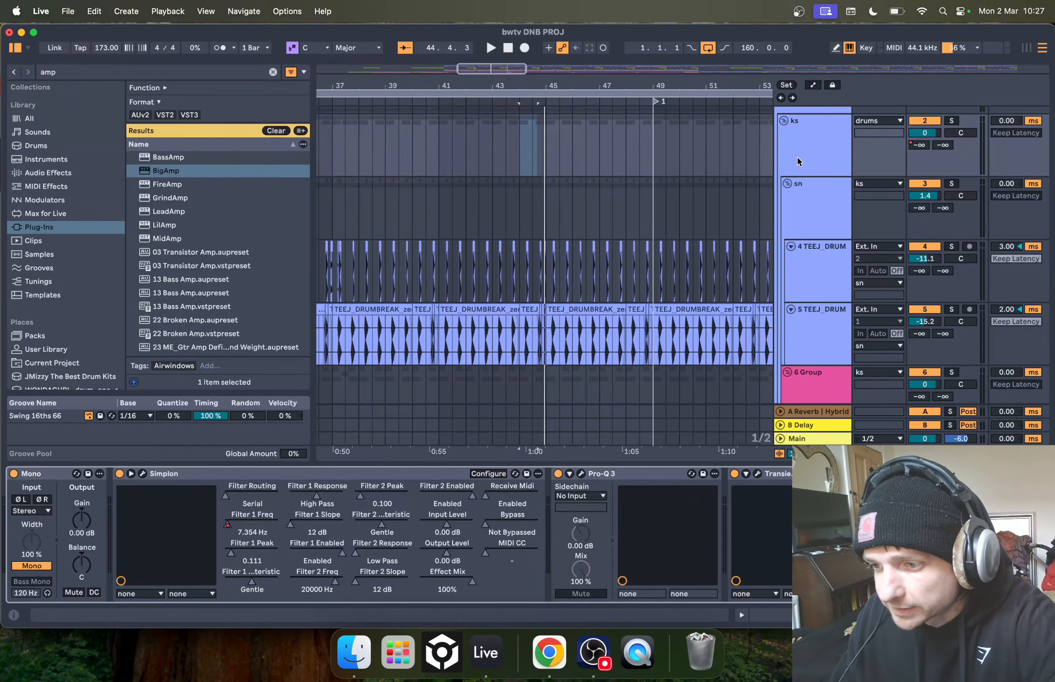
# Show the sn group's devices and play the layered snare clips from position 40.4.1
pyautogui.scroll(-2, 802, 174)
pyautogui.click(813, 166)
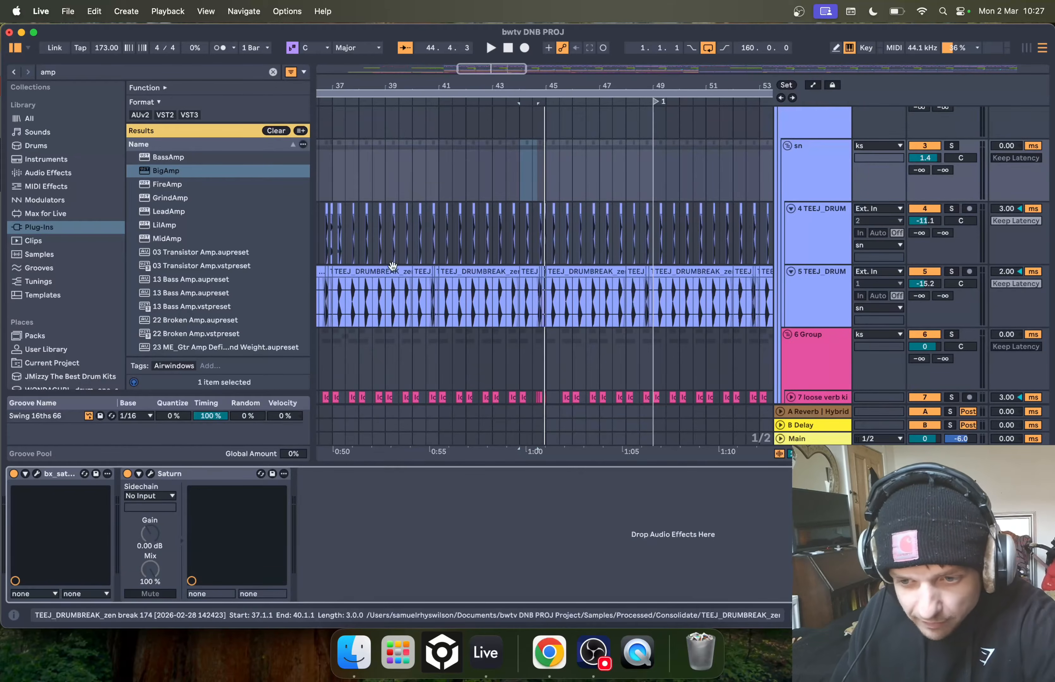
pyautogui.scroll(10, 433, 228)
pyautogui.scroll(-2, 433, 227)
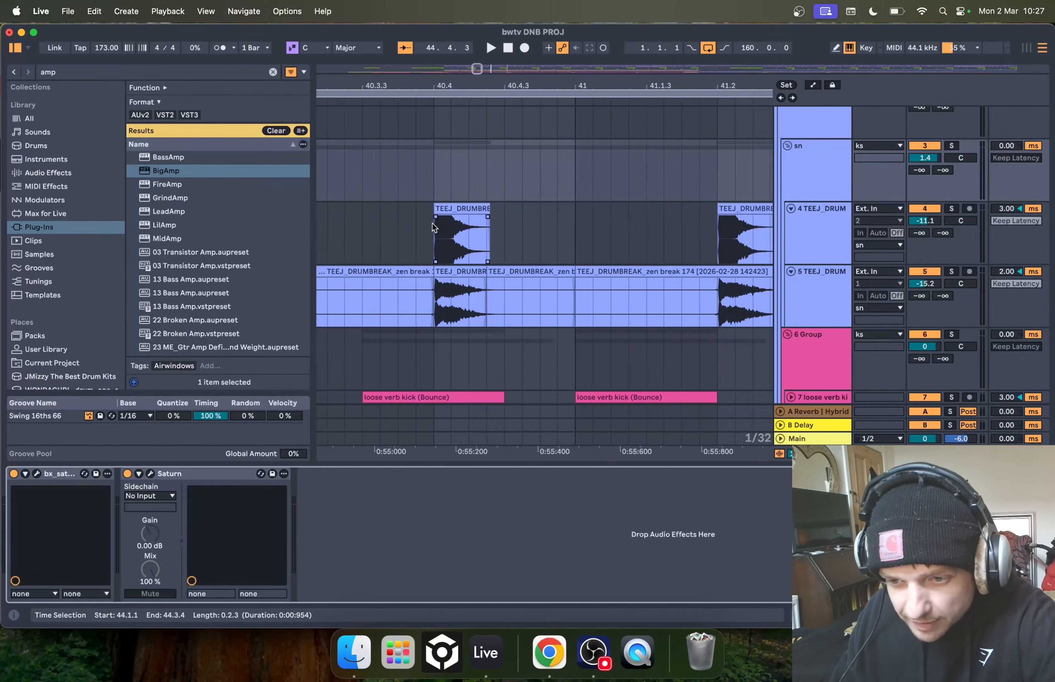
pyautogui.click(431, 202)
pyautogui.press('space')
pyautogui.scroll(-4, 432, 205)
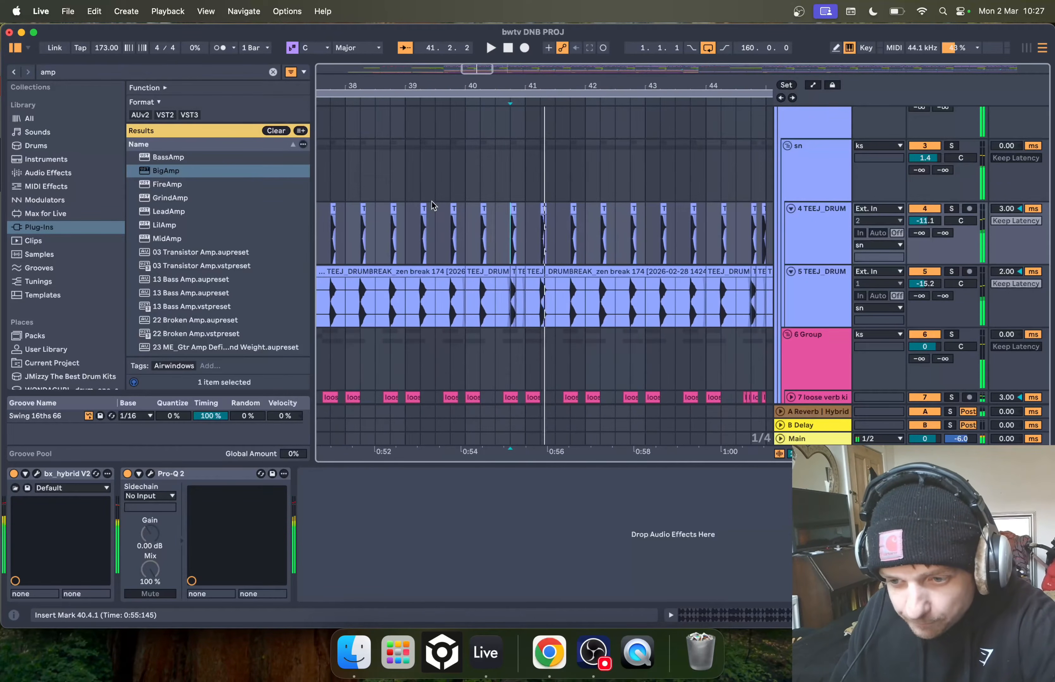
# Stop playback and inspect the Pro-Q 2 low cut on snare track 4, auditioning it before closing the plug-in
pyautogui.press('space')
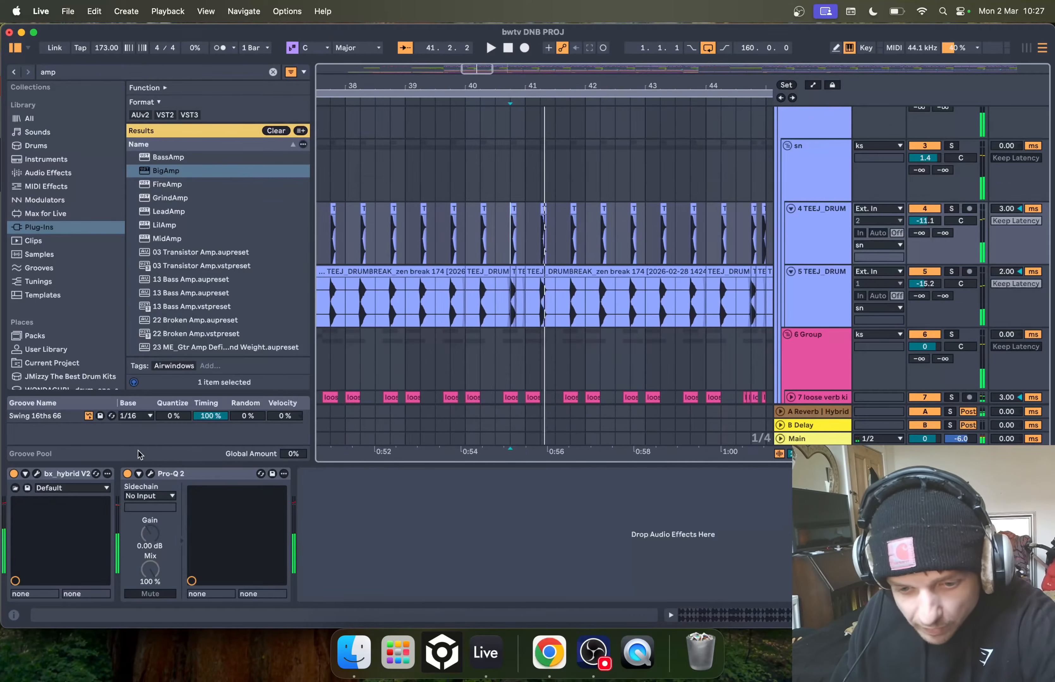
pyautogui.click(806, 231)
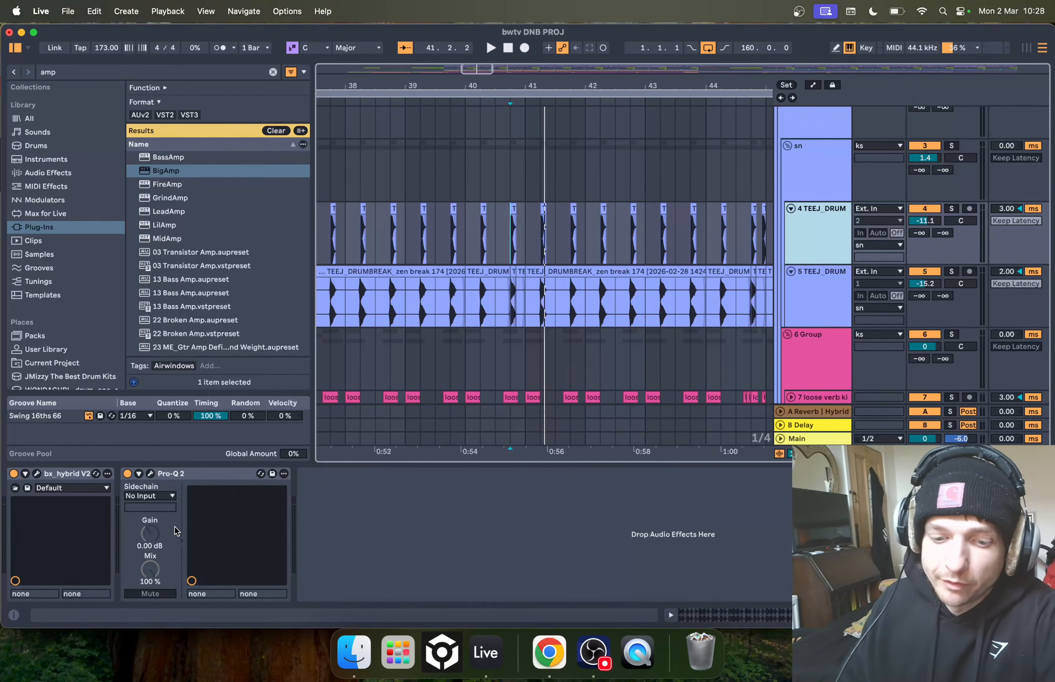
pyautogui.click(151, 474)
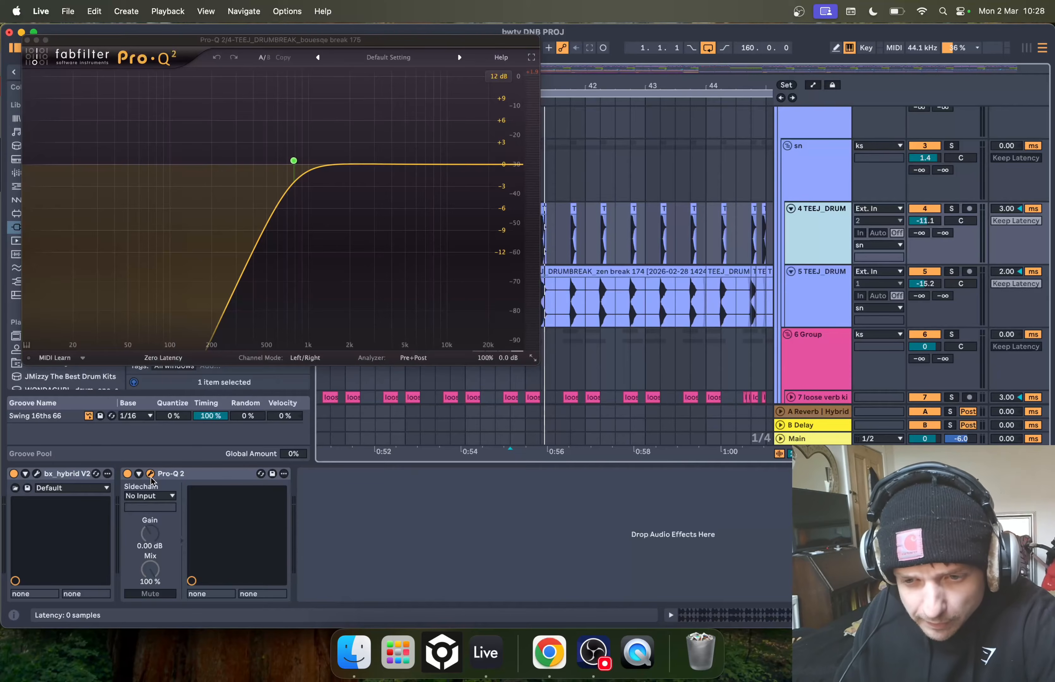
pyautogui.click(293, 161)
pyautogui.press('space')
pyautogui.click(28, 40)
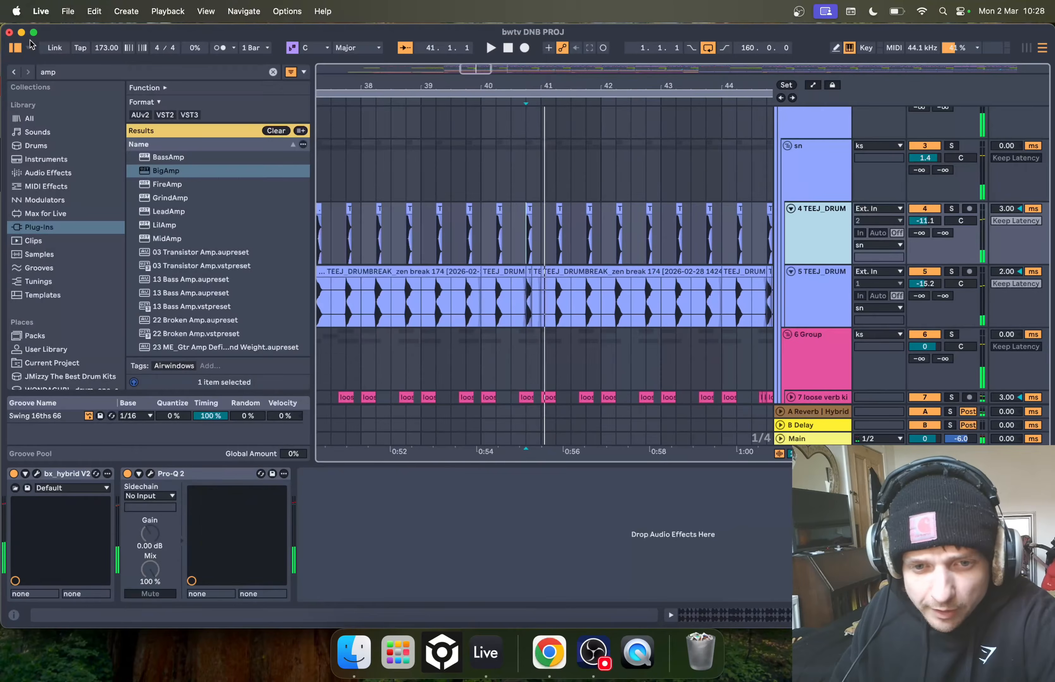
# Inspect the bx_hybrid V2 equalizer curve on snare track 4 while auditioning the snares
pyautogui.click(38, 473)
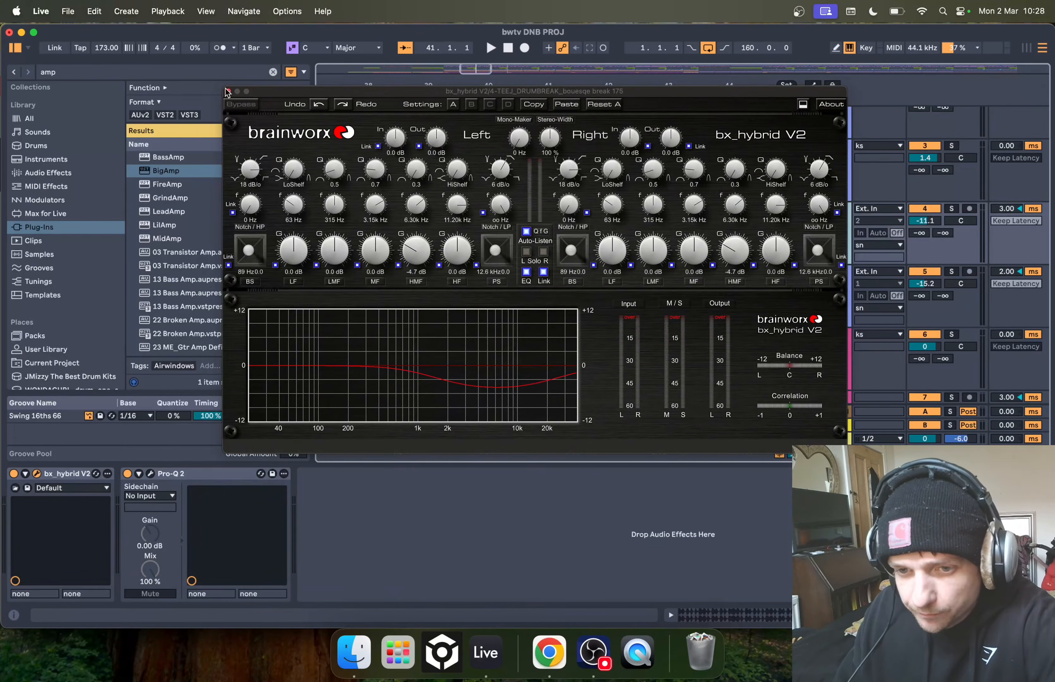
pyautogui.press('space')
pyautogui.press('space')
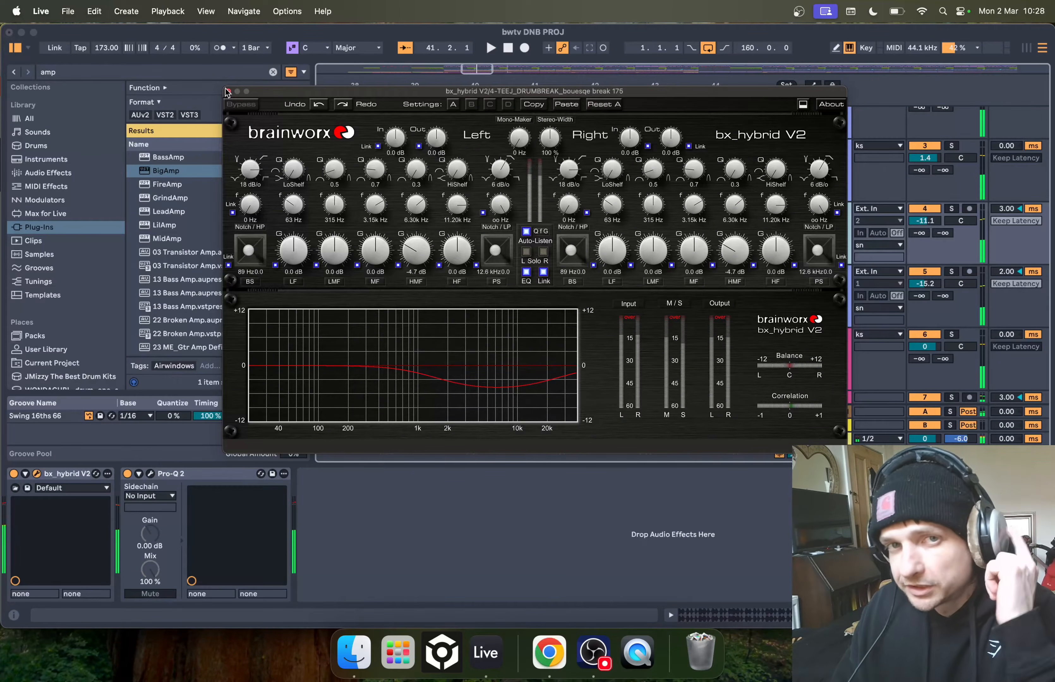
pyautogui.click(228, 92)
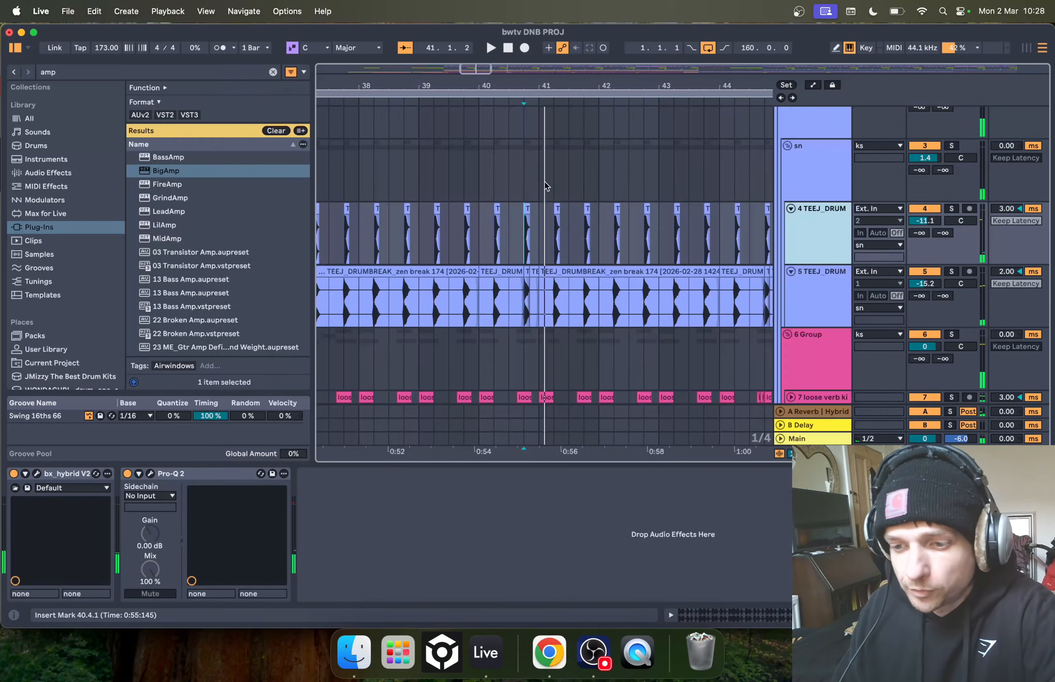
# Fold the sn group, solo and unfold 6 Group, and audition its layers on tracks 7 to 9
pyautogui.click(788, 145)
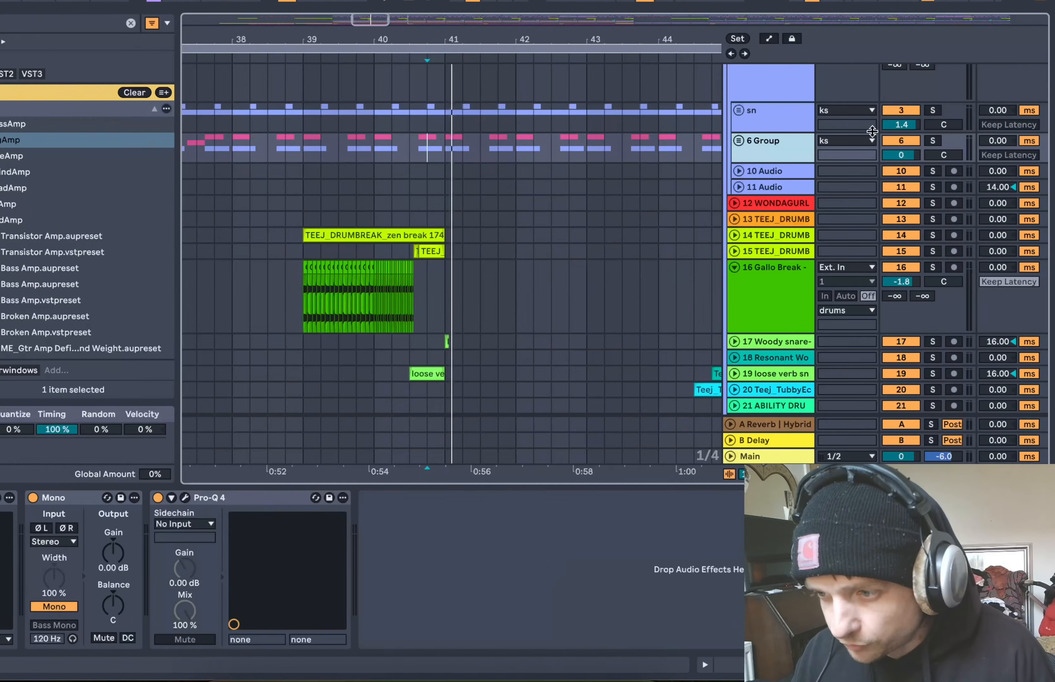
pyautogui.click(933, 141)
pyautogui.press('space')
pyautogui.click(740, 140)
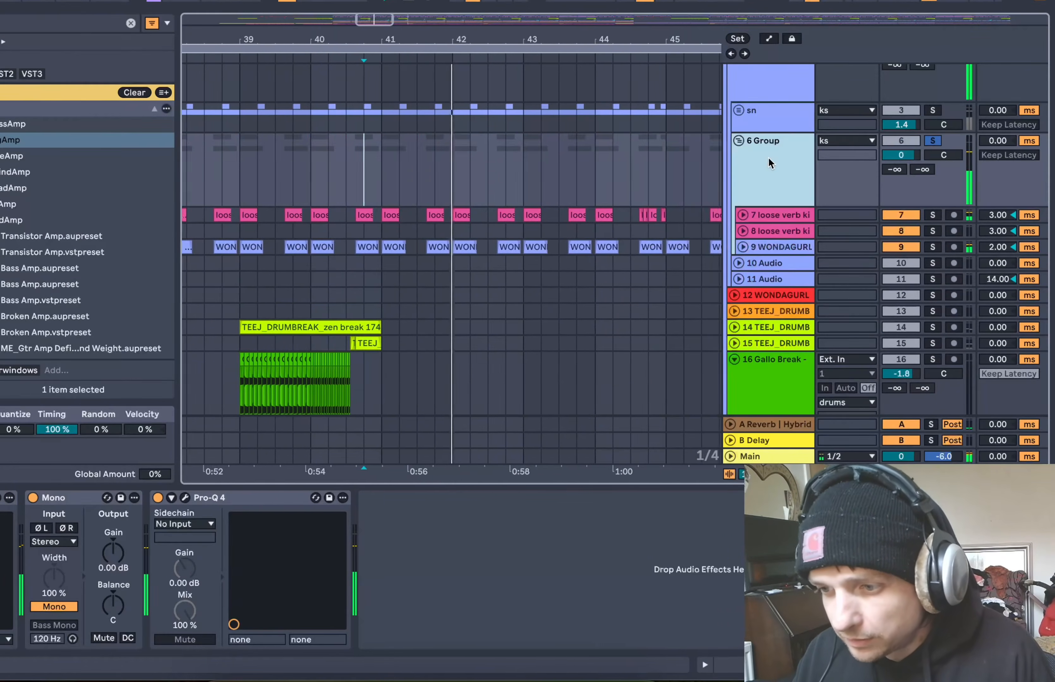
pyautogui.click(777, 212)
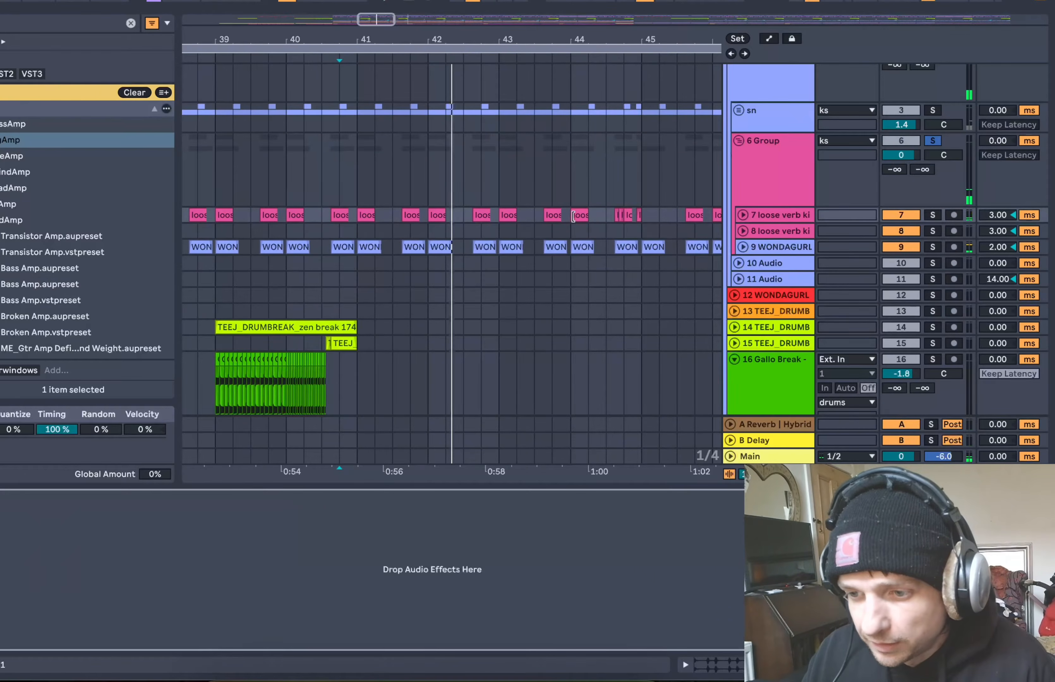
pyautogui.click(774, 247)
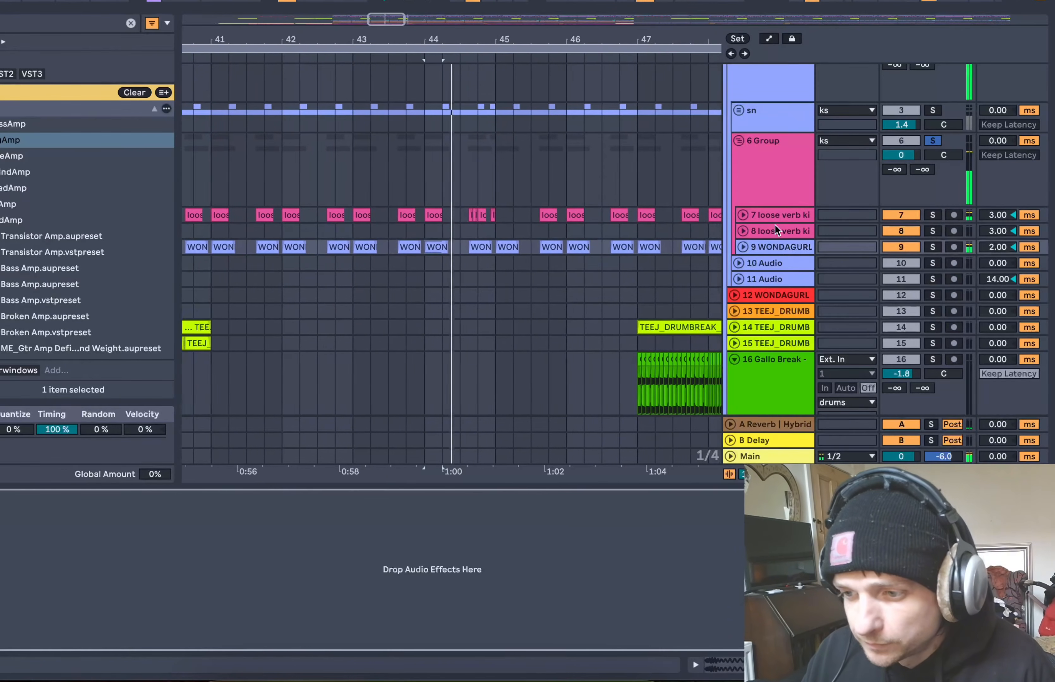
pyautogui.click(763, 215)
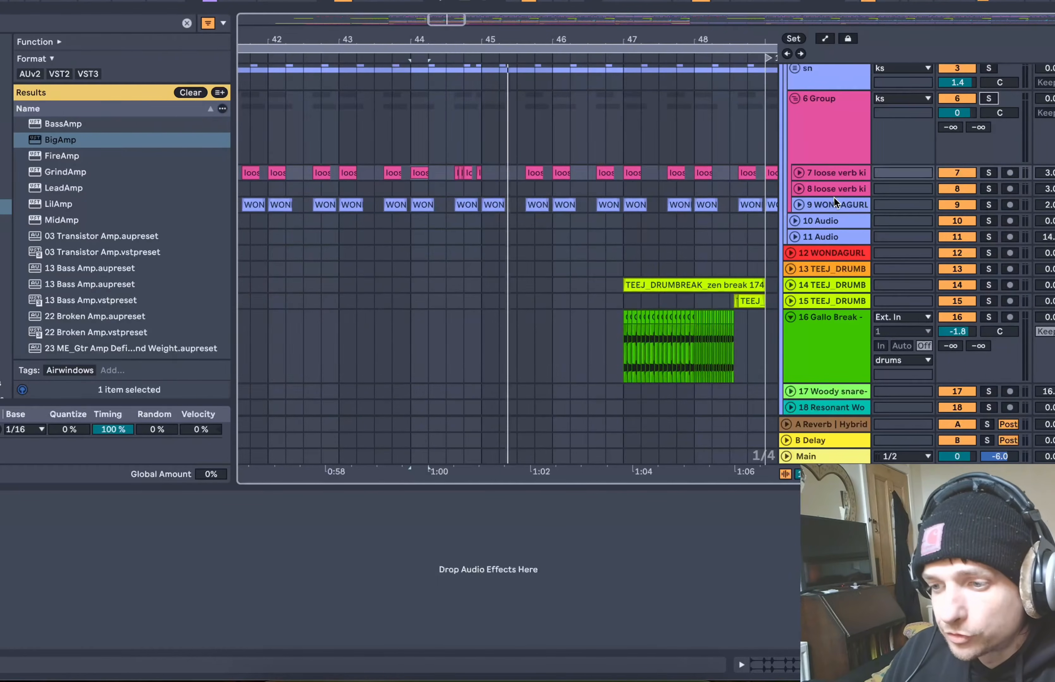
# Show the device chain of the Cool Hat track and unfold the track during playback
pyautogui.scroll(-2, 829, 235)
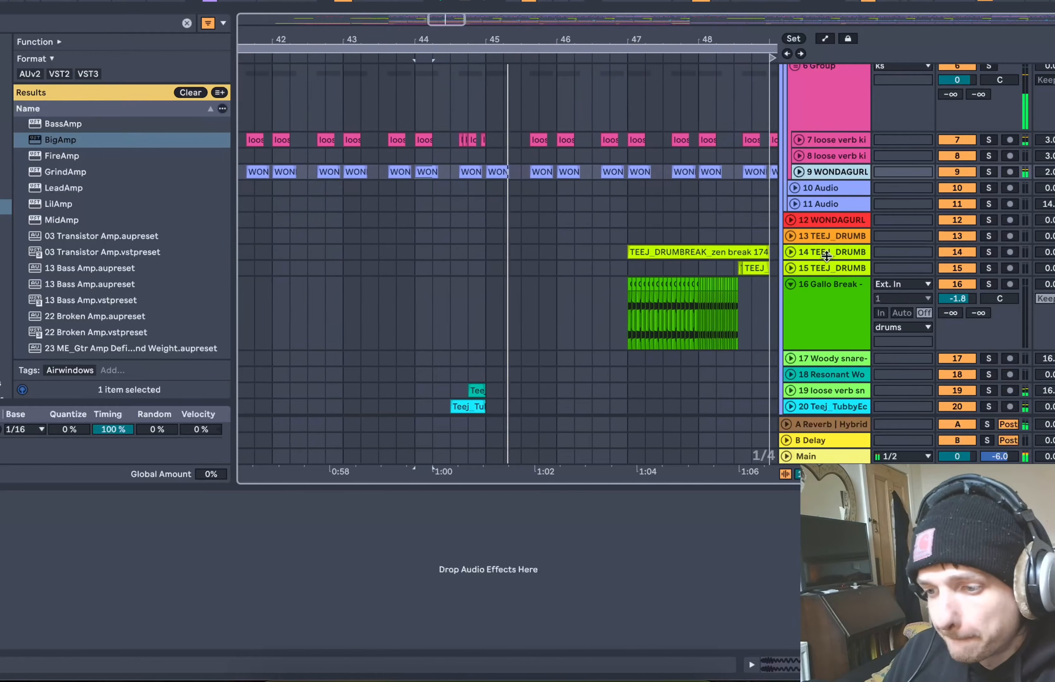
pyautogui.scroll(1, 827, 257)
pyautogui.scroll(-12, 827, 258)
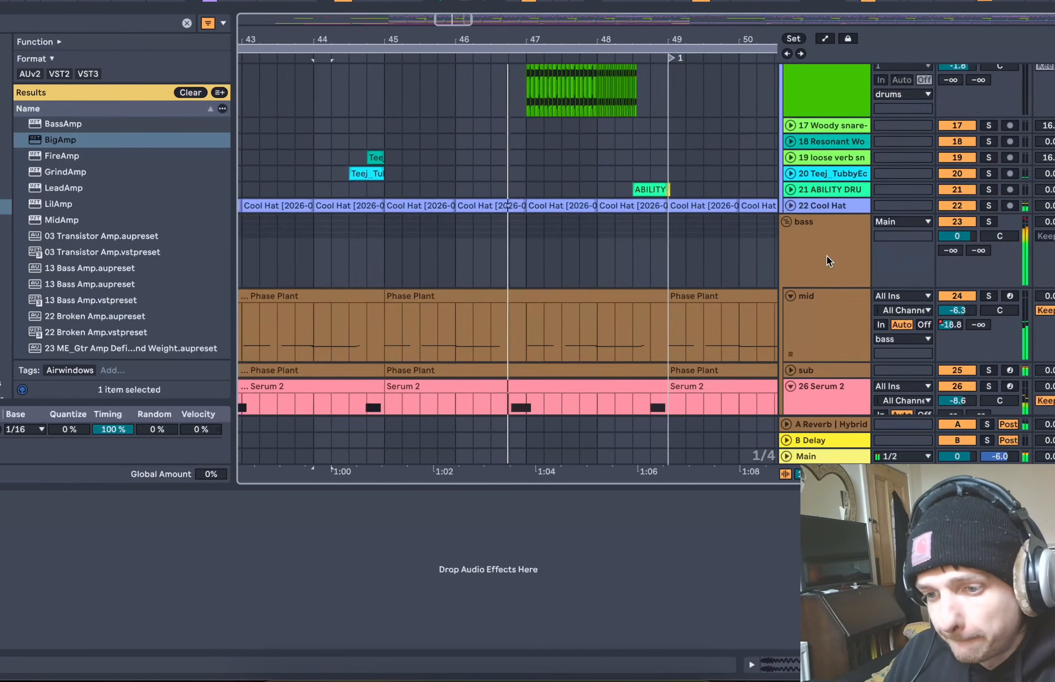
pyautogui.scroll(16, 828, 258)
pyautogui.scroll(-10, 827, 262)
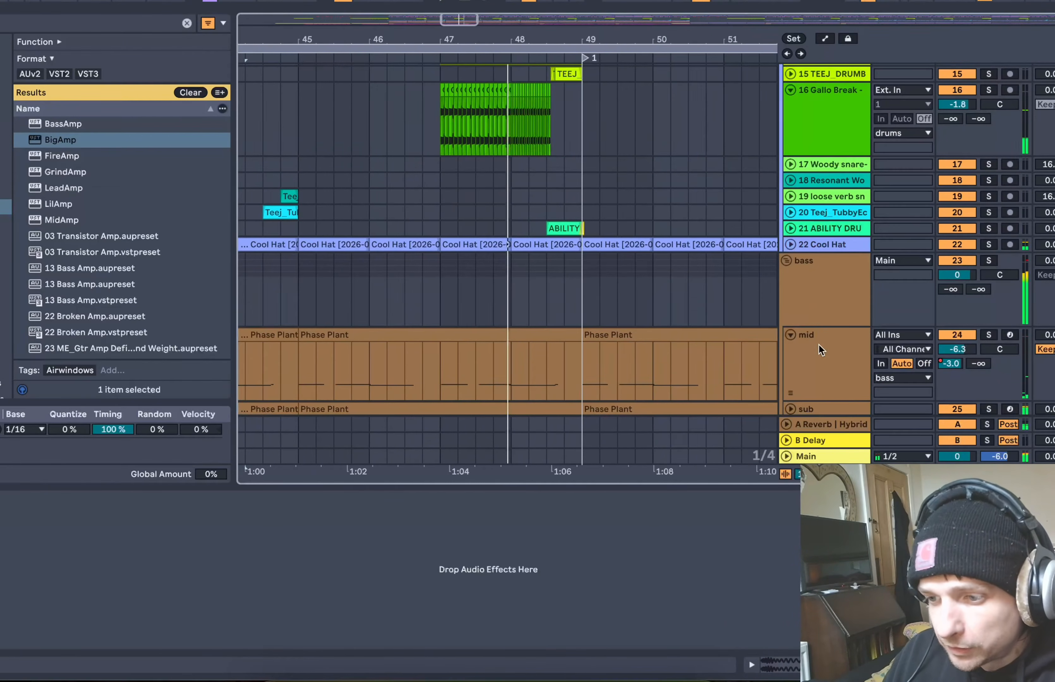
pyautogui.scroll(-1, 925, 188)
pyautogui.click(981, 218)
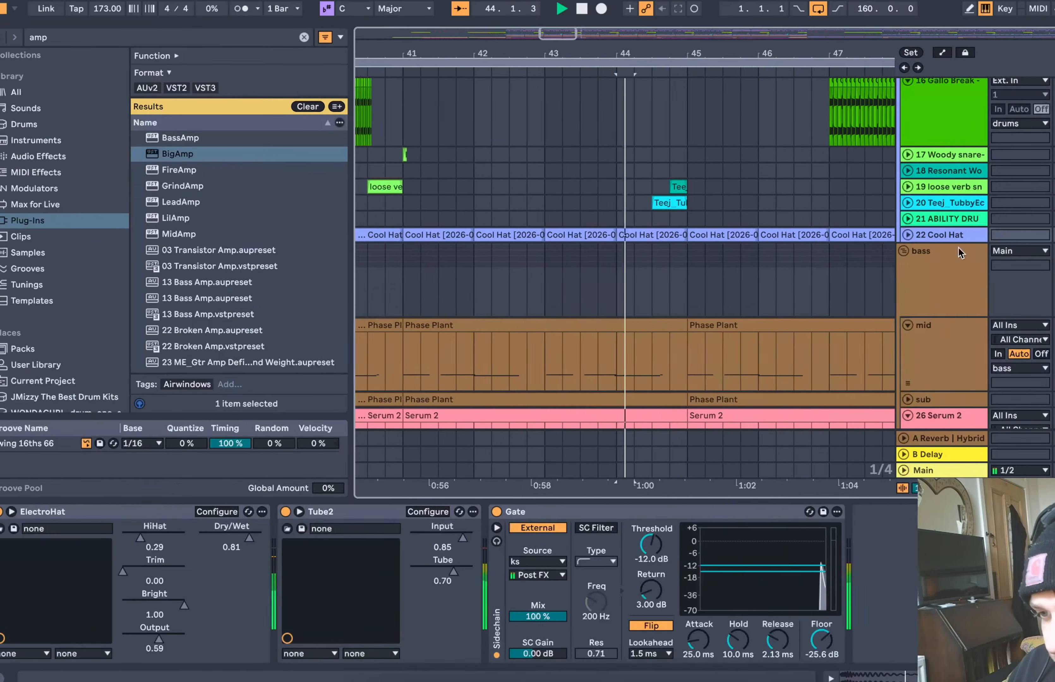
pyautogui.click(790, 221)
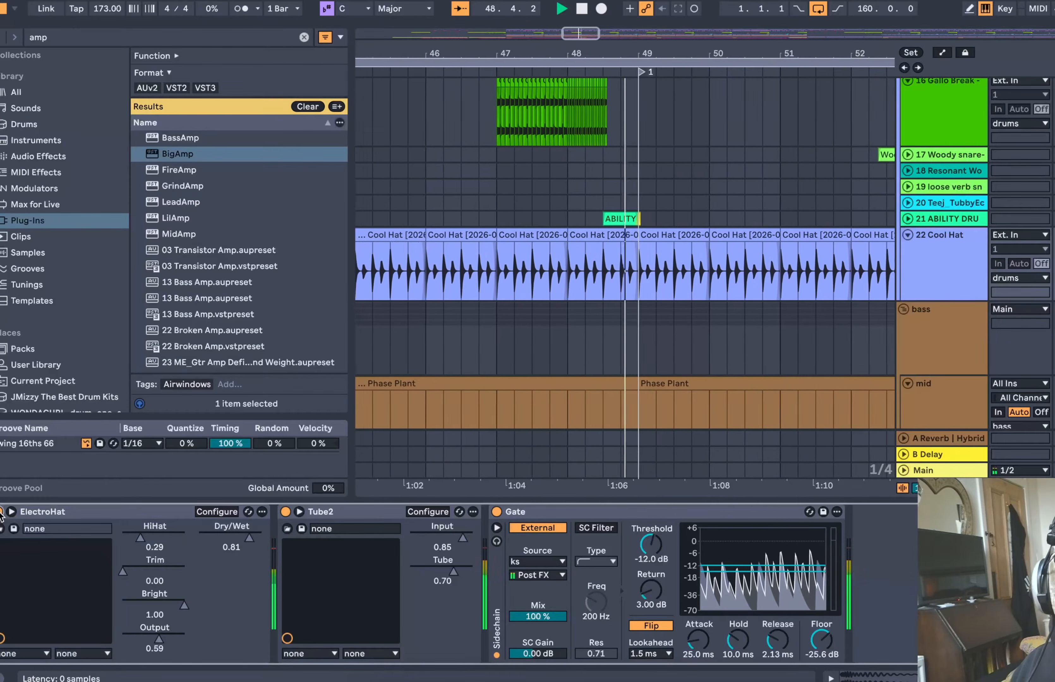
# Compare the soloed Cool Hat with Tube2 bypassed and enabled, unsolo the track and stop playback
pyautogui.click(287, 512)
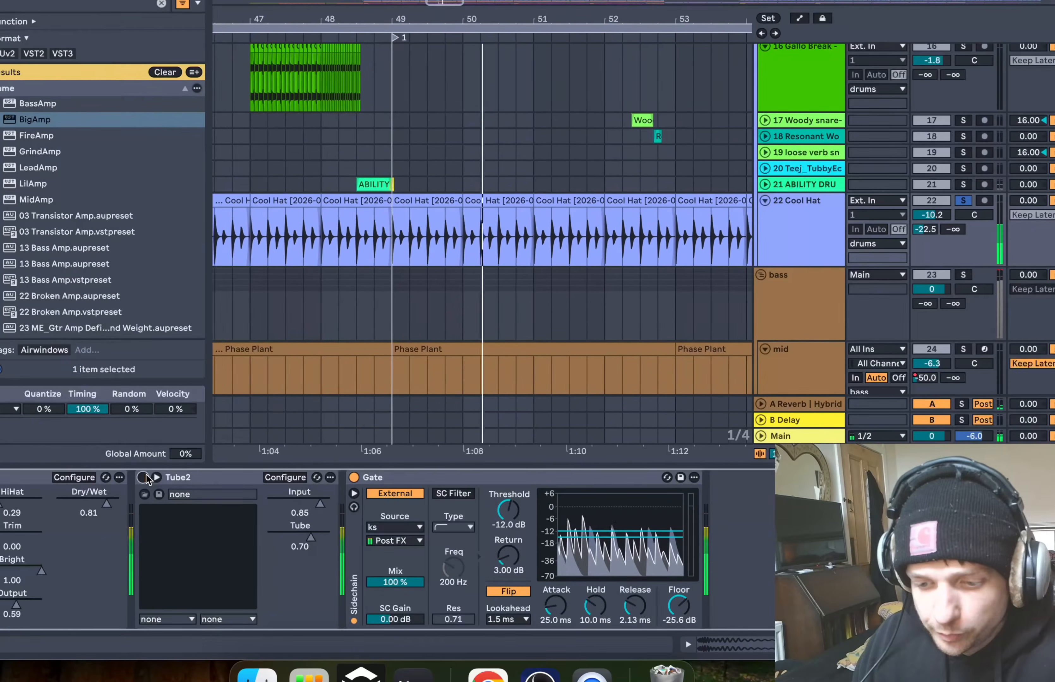
pyautogui.click(288, 512)
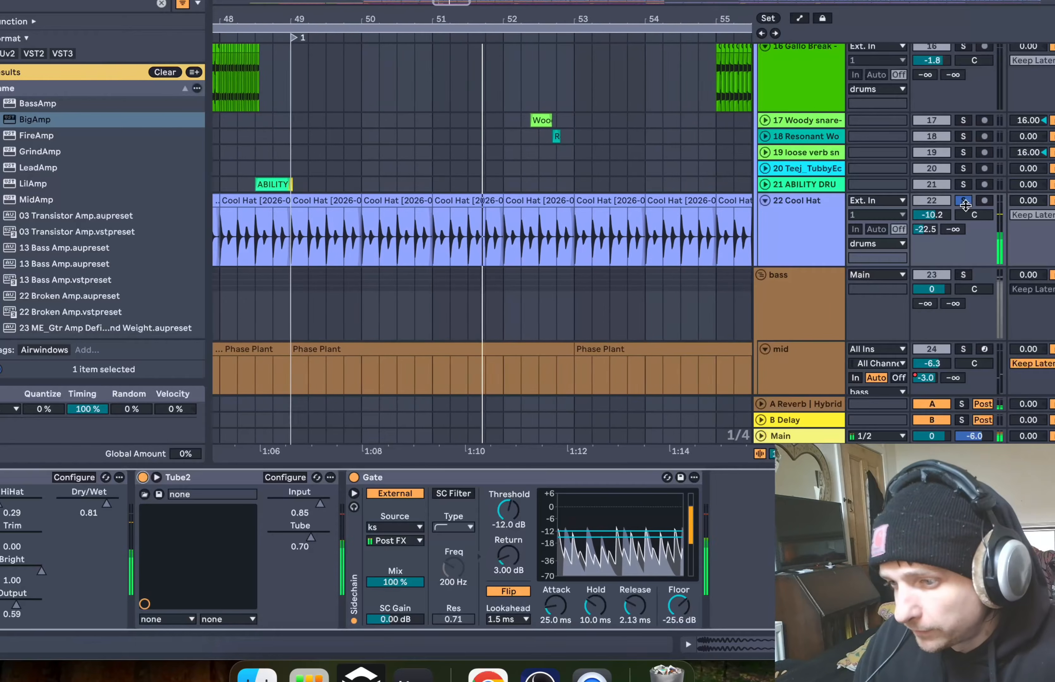
pyautogui.click(963, 201)
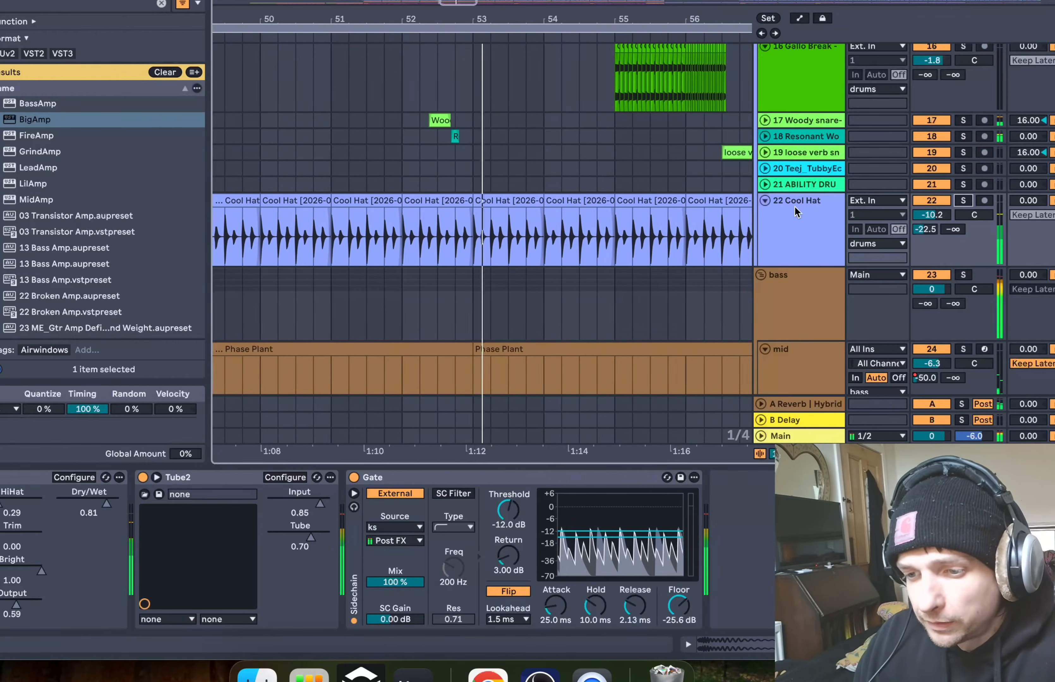
pyautogui.press('space')
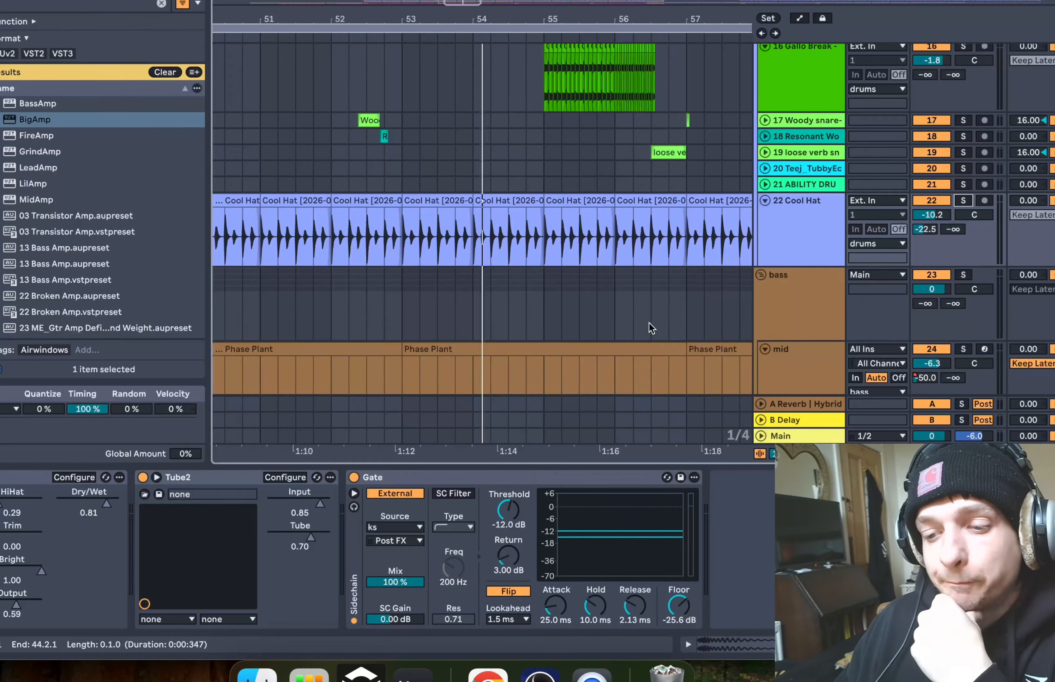
# Show the drums group's device chain and inspect its Pro-C 3, Transient Master and Pro-Q 4 settings
pyautogui.click(765, 225)
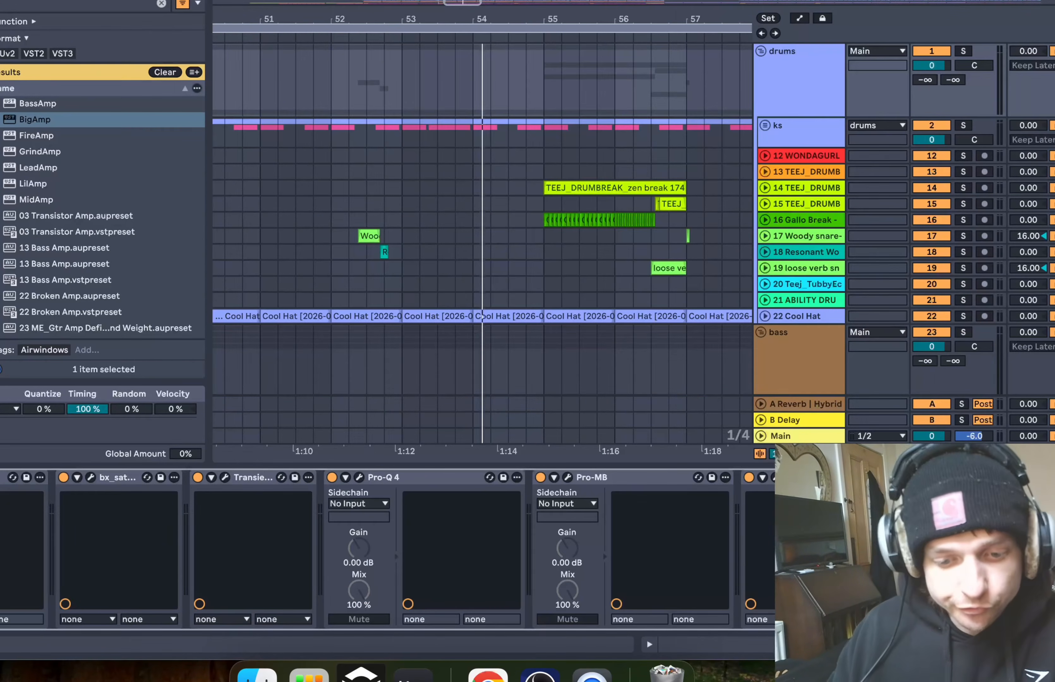
pyautogui.click(53, 523)
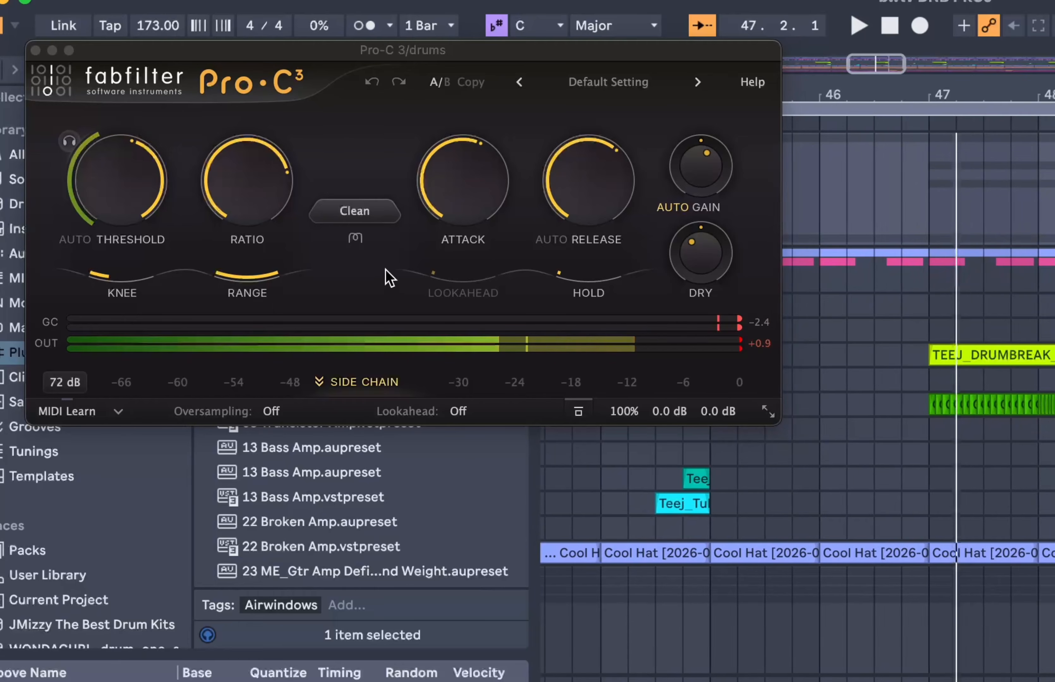
pyautogui.moveTo(711, 256)
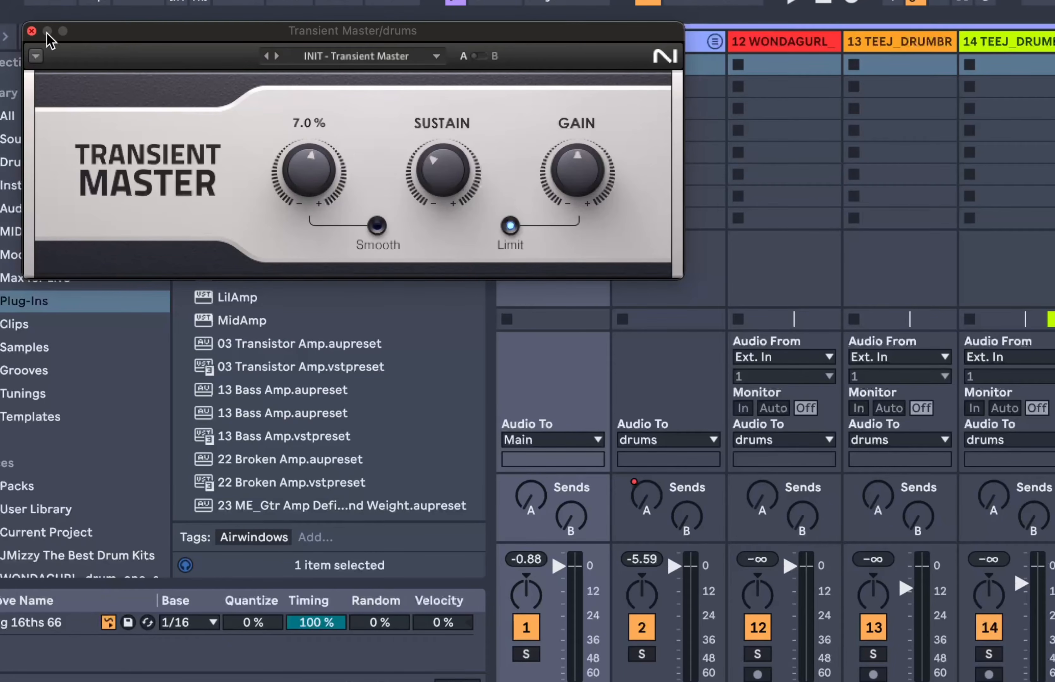
pyautogui.click(32, 31)
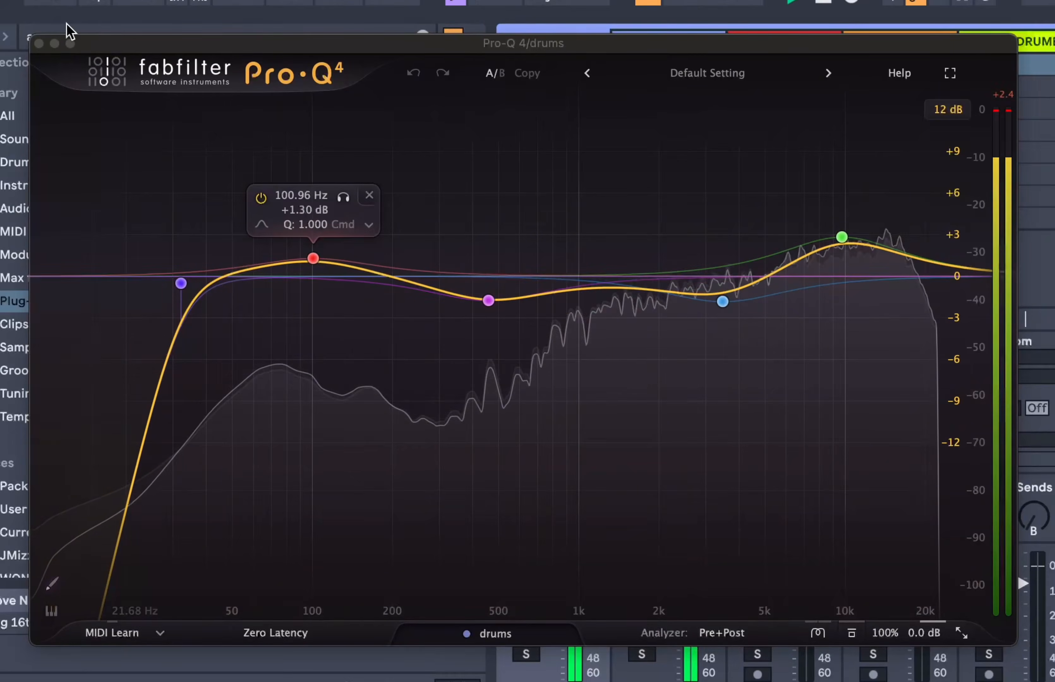
pyautogui.click(38, 43)
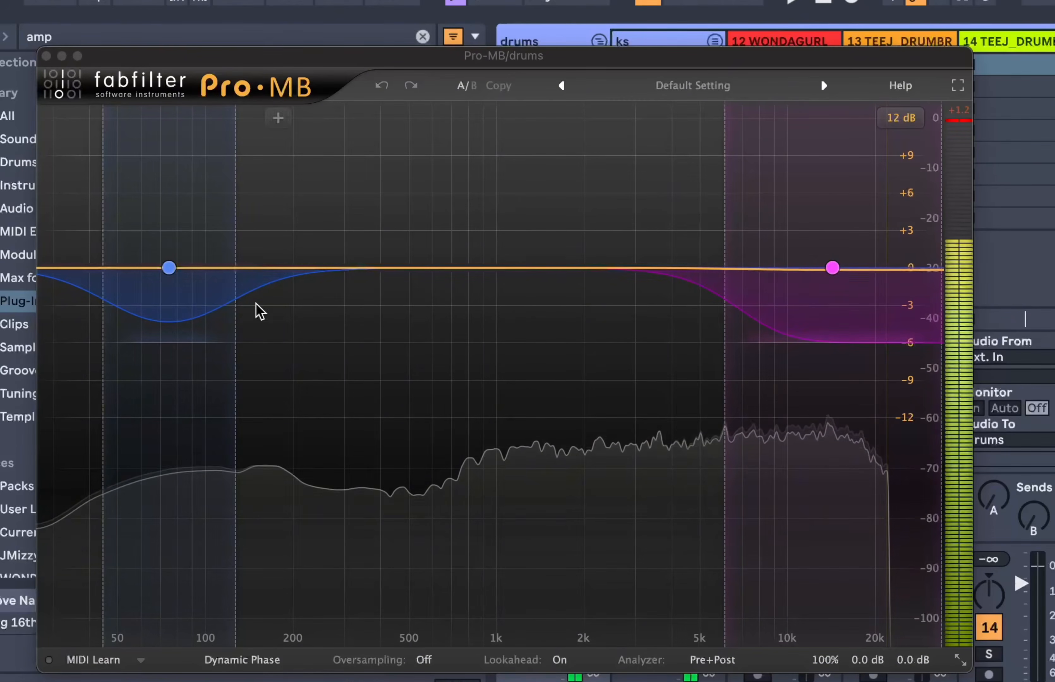
# Widen the low Pro-MB band on the drums group, setting its high crossover to about 148 Hz while auditioning it soloed
pyautogui.moveTo(235, 165); pyautogui.dragTo(271, 179)
pyautogui.click(186, 262)
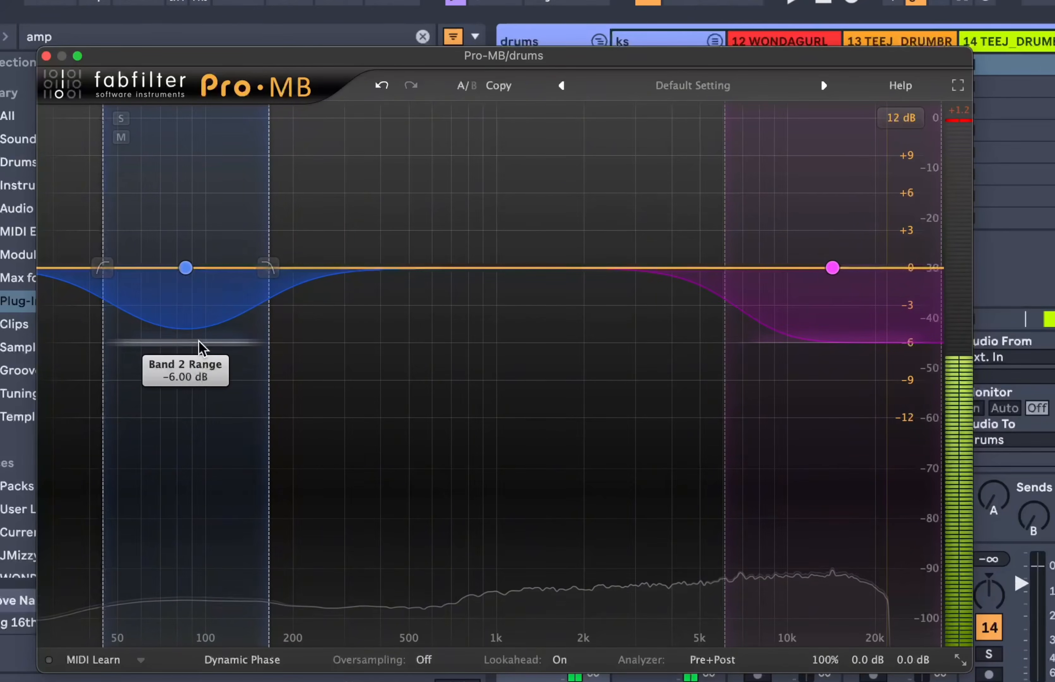
pyautogui.press('space')
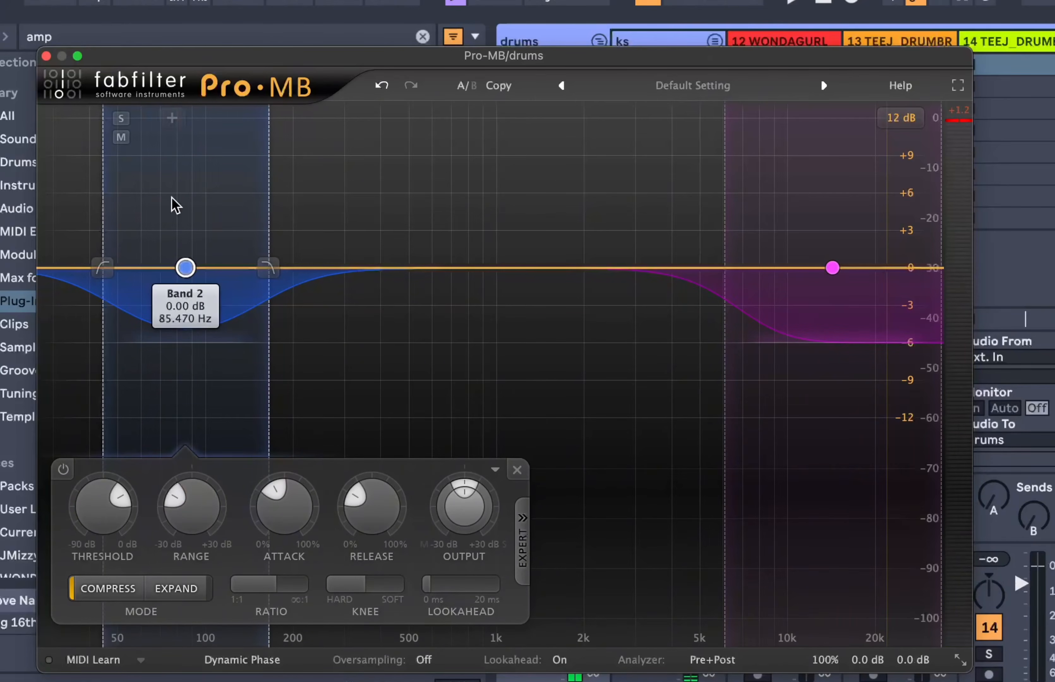
pyautogui.click(121, 119)
pyautogui.press('space')
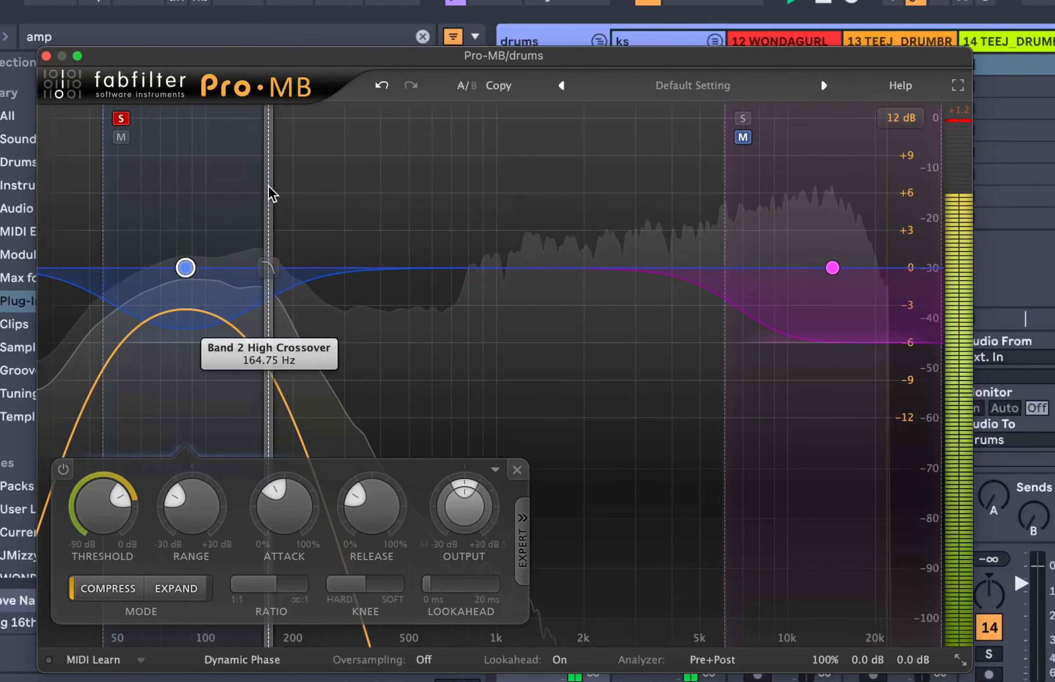
pyautogui.moveTo(269, 193)
pyautogui.mouseDown()
pyautogui.moveTo(306, 194)
pyautogui.moveTo(258, 196)
pyautogui.mouseUp()
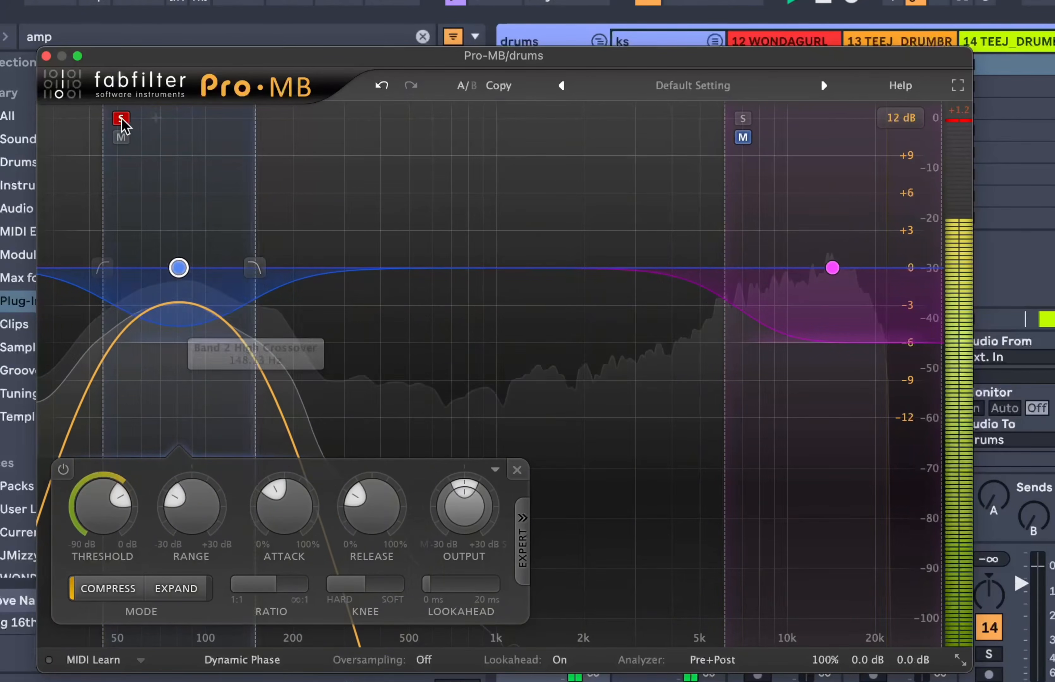
pyautogui.click(121, 119)
# Audition the high Pro-MB band in solo, unsolo it and close the plug-in
pyautogui.click(743, 119)
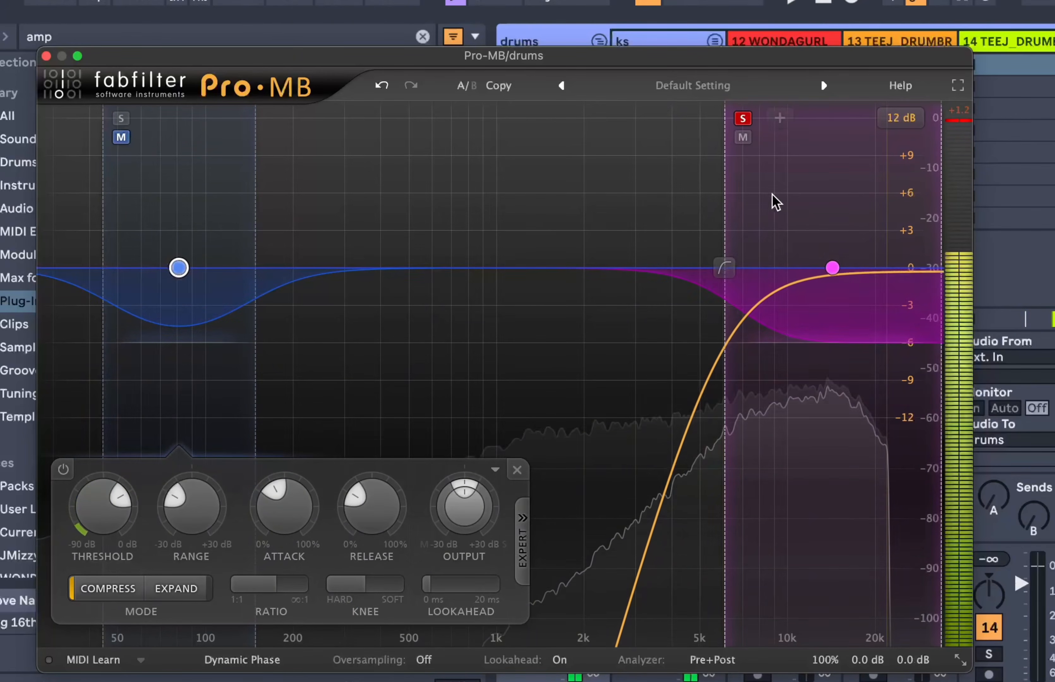
pyautogui.click(743, 118)
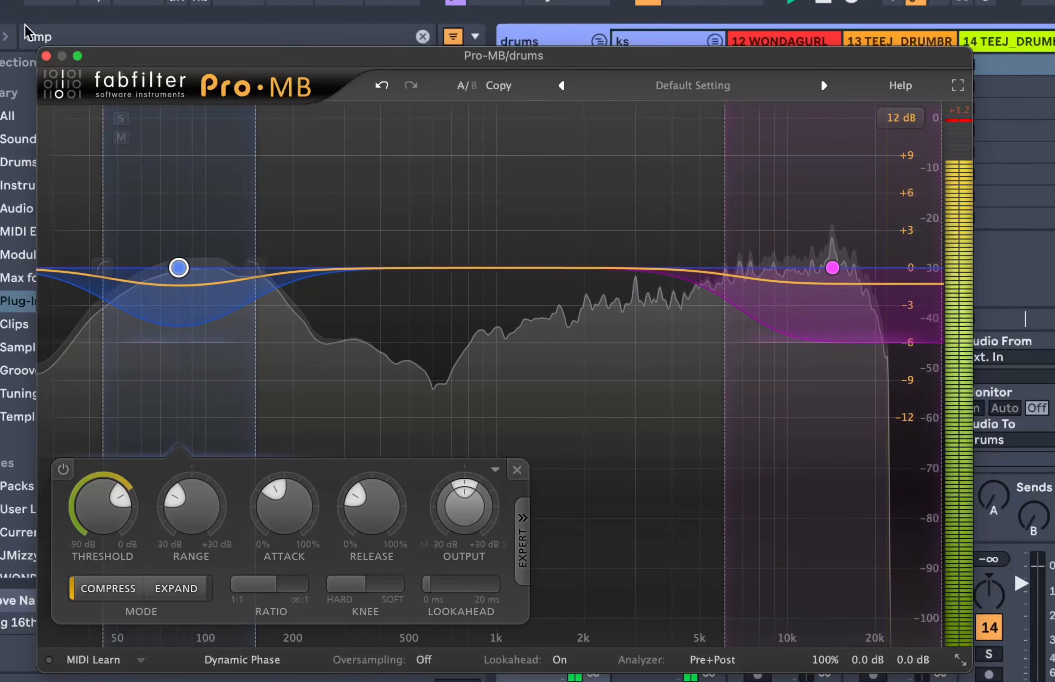
pyautogui.click(46, 57)
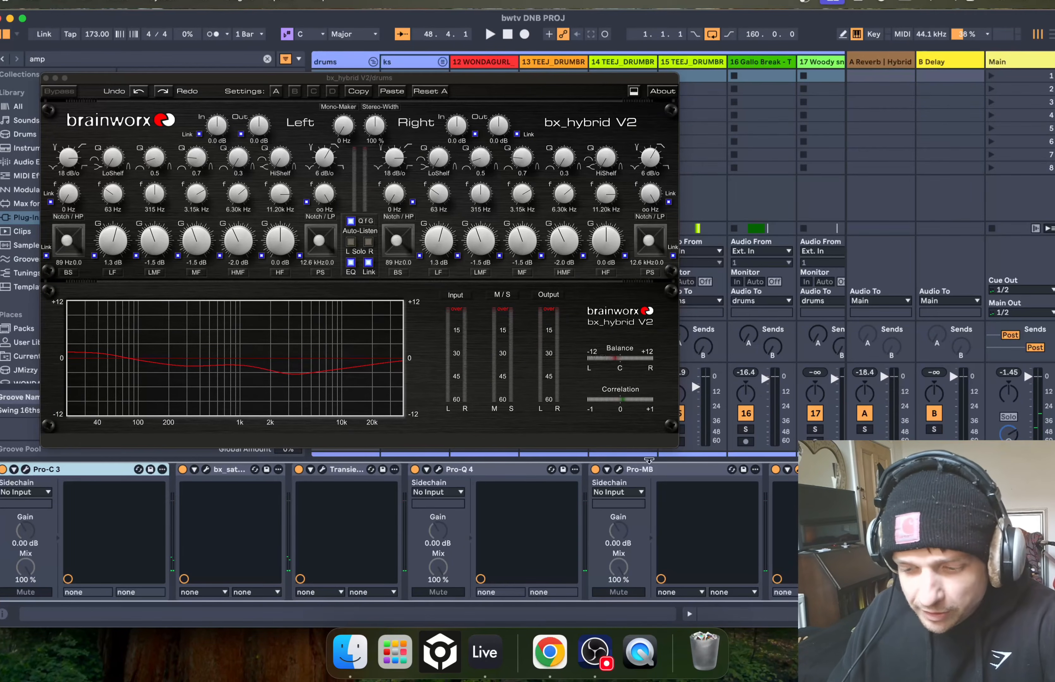
# Open the 4U+ DynamicTiltEQ on the drums group and audition the drums to examine its tilt
pyautogui.hscroll(6, 770, 502)
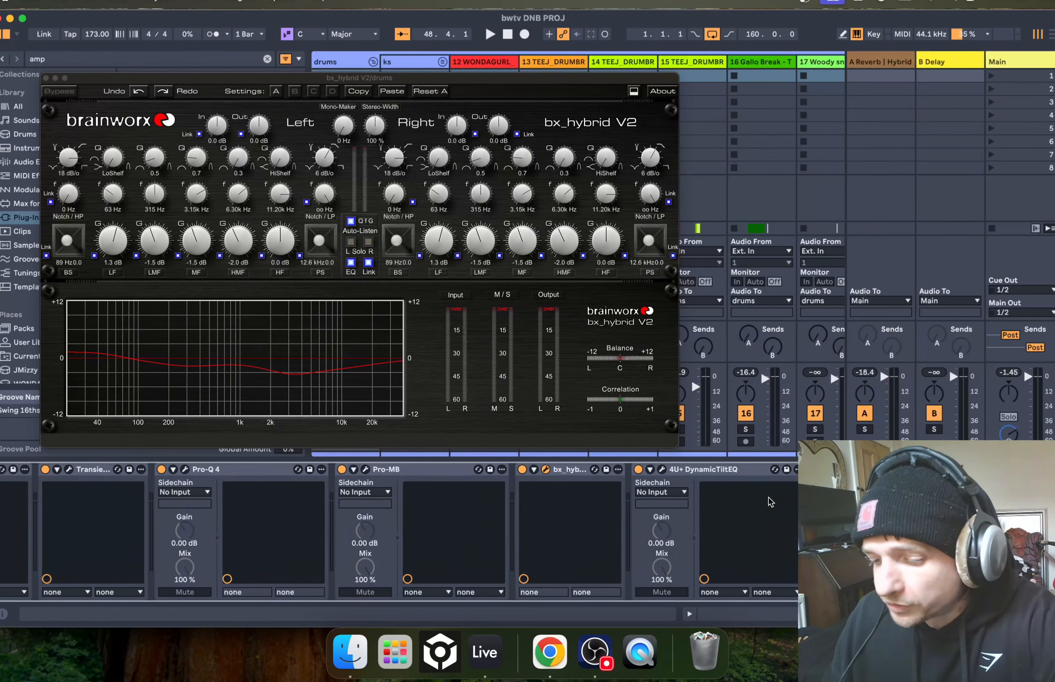
pyautogui.click(624, 469)
pyautogui.press('space')
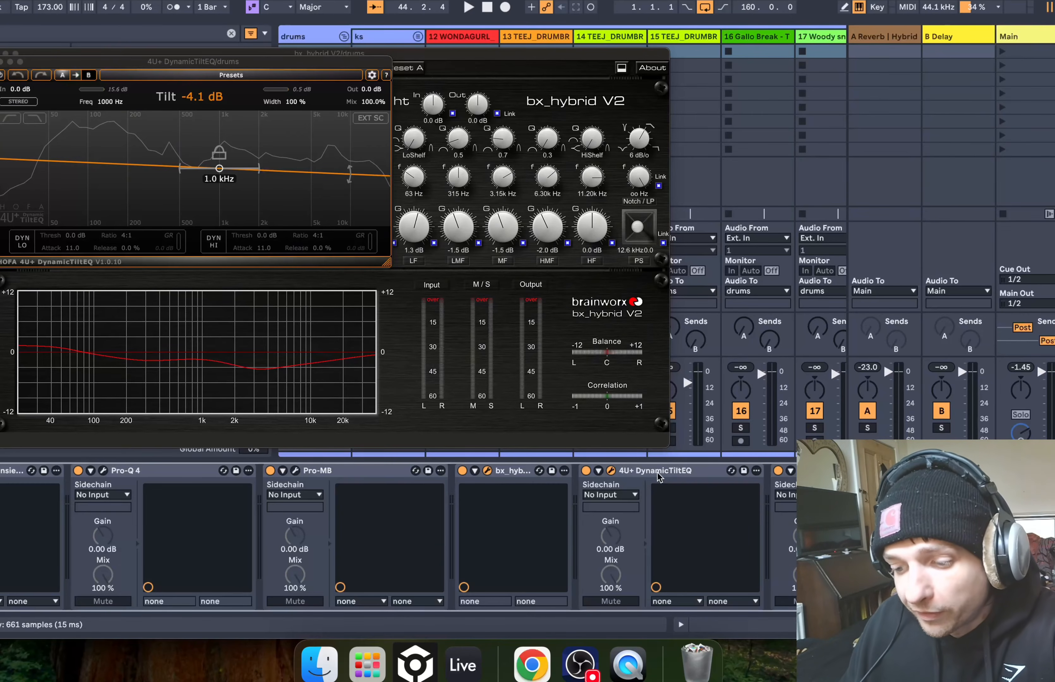
# Raise DrumSlam's Dry/Wet on the drums group to about 0.47 while auditioning the drums
pyautogui.hscroll(8, 659, 477)
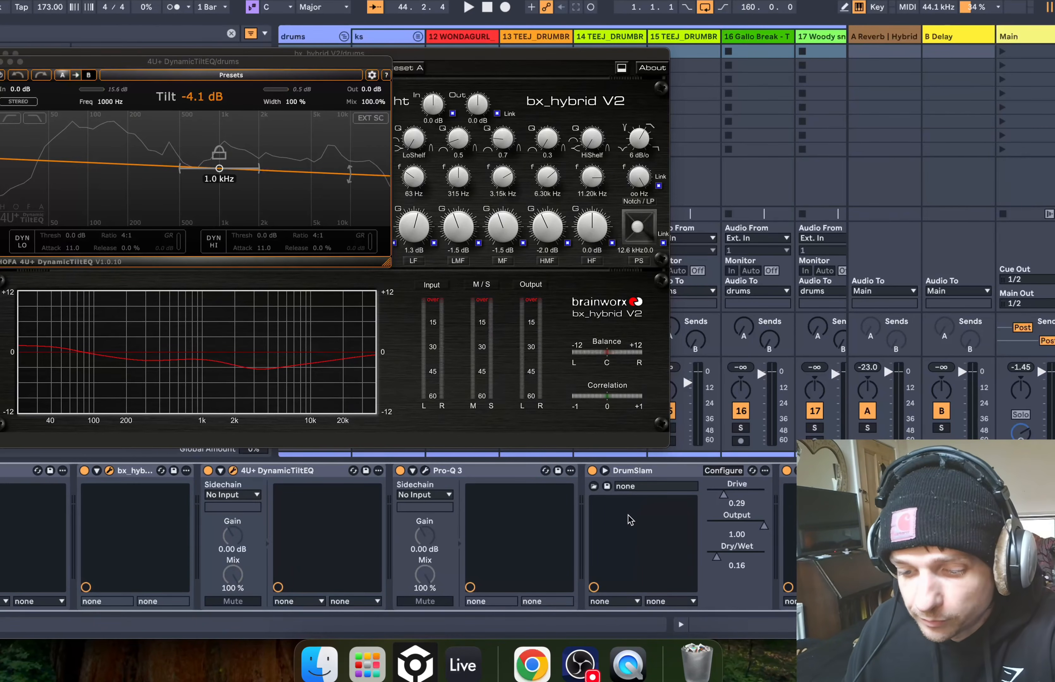
pyautogui.press('space')
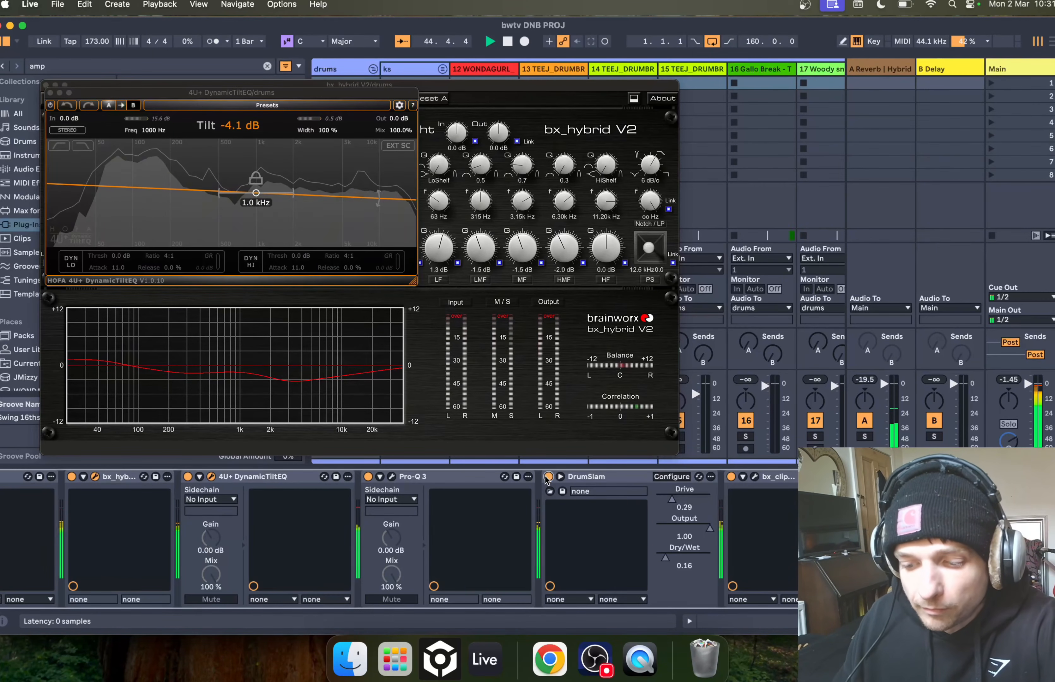
pyautogui.moveTo(666, 558)
pyautogui.mouseDown()
pyautogui.moveTo(709, 558)
pyautogui.moveTo(661, 558)
pyautogui.moveTo(681, 558)
pyautogui.mouseUp()
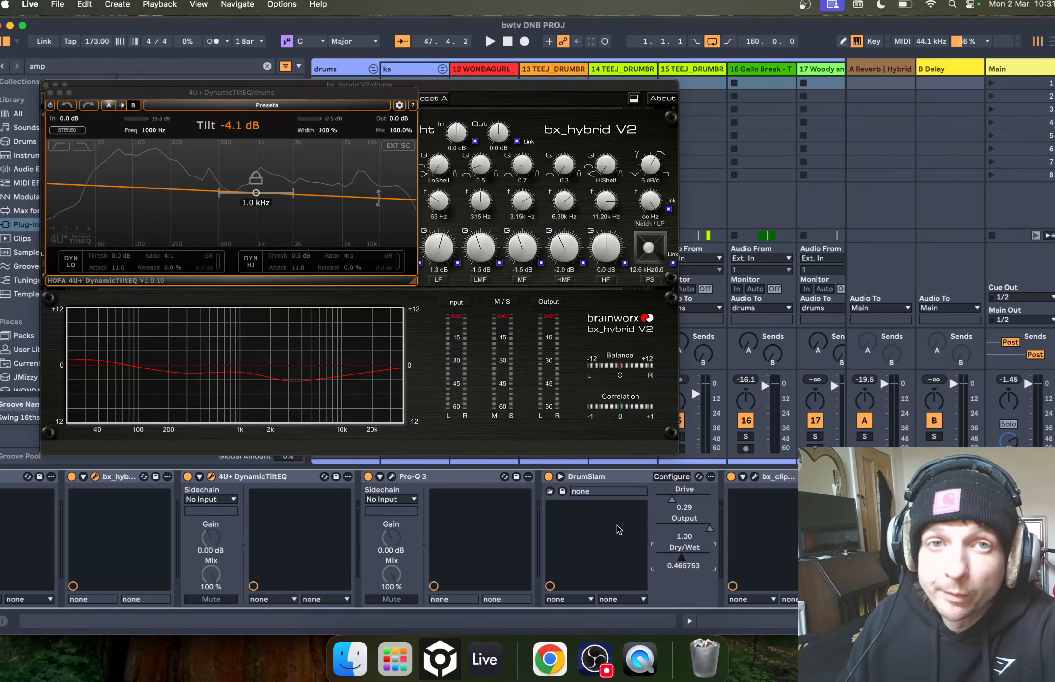
# Open bx_clipper on the drums group, set its linked ceiling to -1.0 dB during playback and close the plug-in
pyautogui.hscroll(3, 619, 530)
pyautogui.click(700, 477)
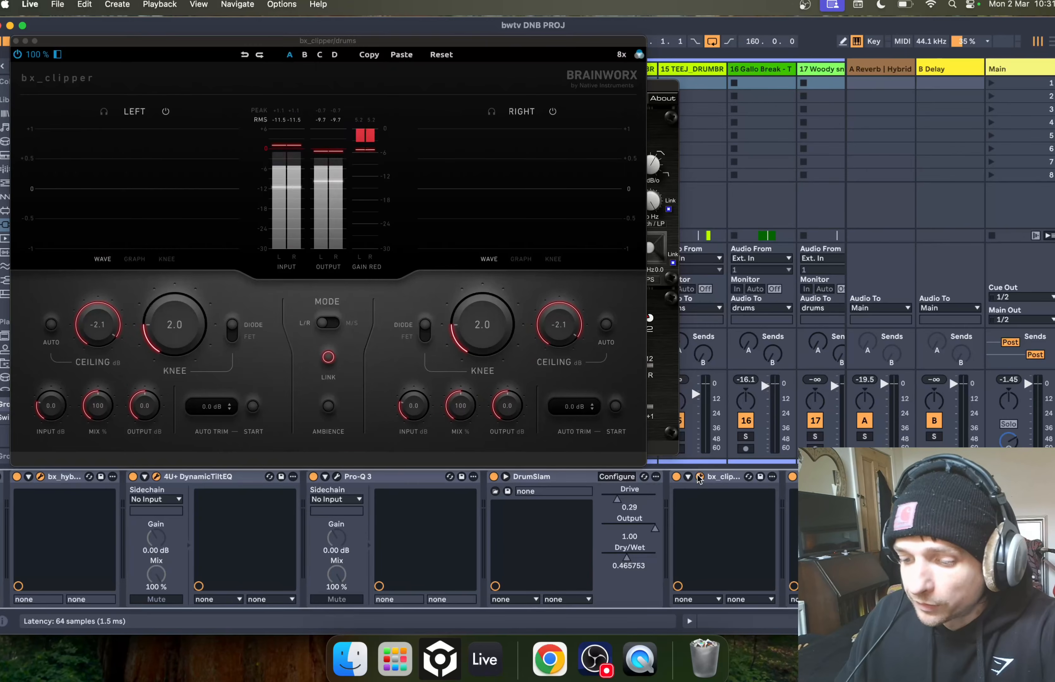
pyautogui.doubleClick(100, 310)
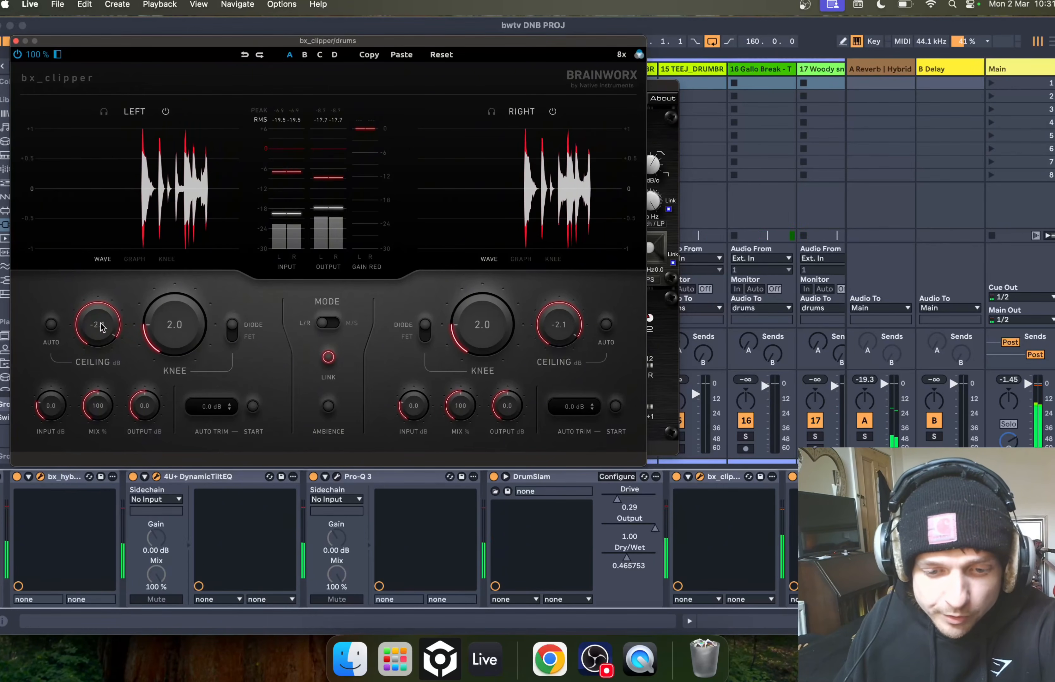
pyautogui.write('-1.5')
pyautogui.press('Return')
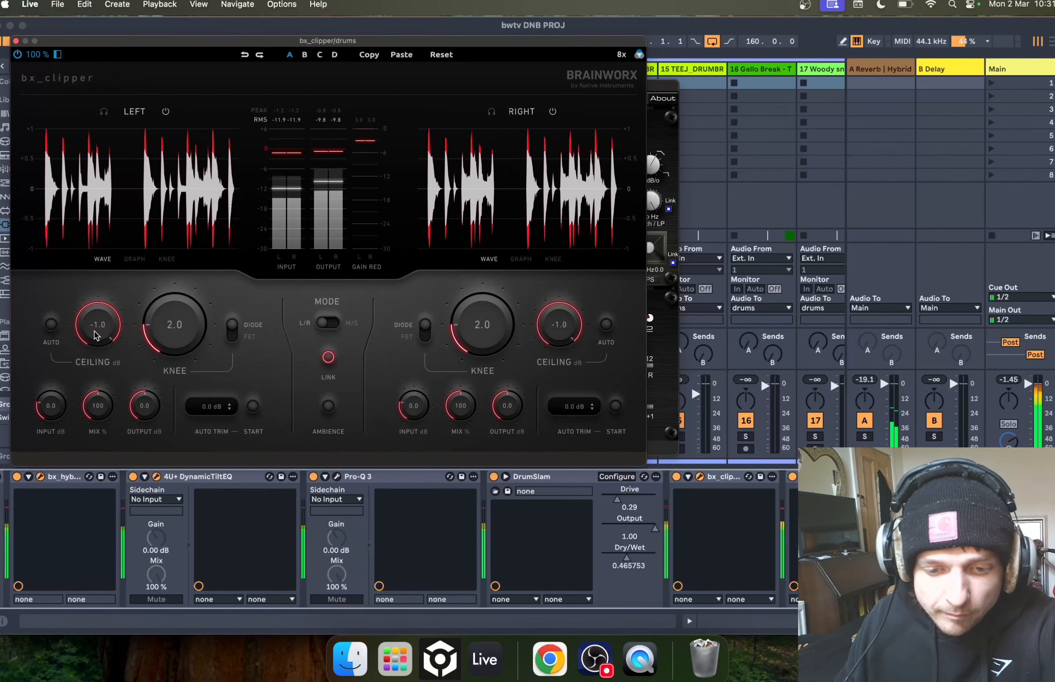
pyautogui.click(16, 40)
# Open the bx_rooM/S reverb on the drums group, examine its settings and close it
pyautogui.hscroll(3, 758, 545)
pyautogui.click(670, 476)
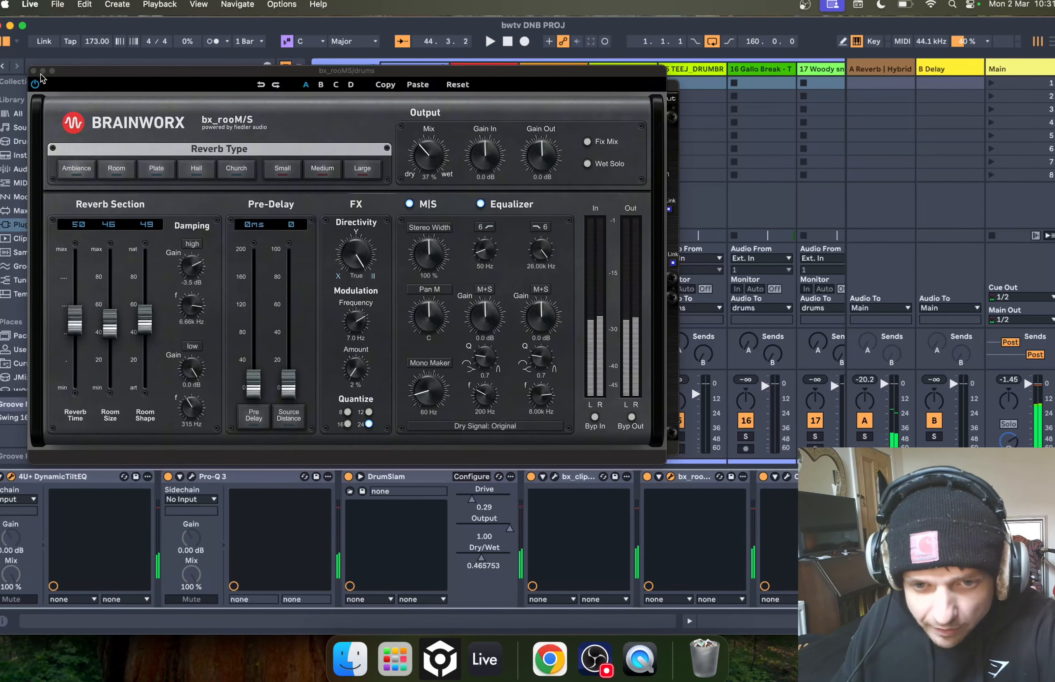
pyautogui.click(671, 476)
# Open Ozone Imager 2 on the drums group, accept usage-data sharing, and delete the device from the chain
pyautogui.click(786, 476)
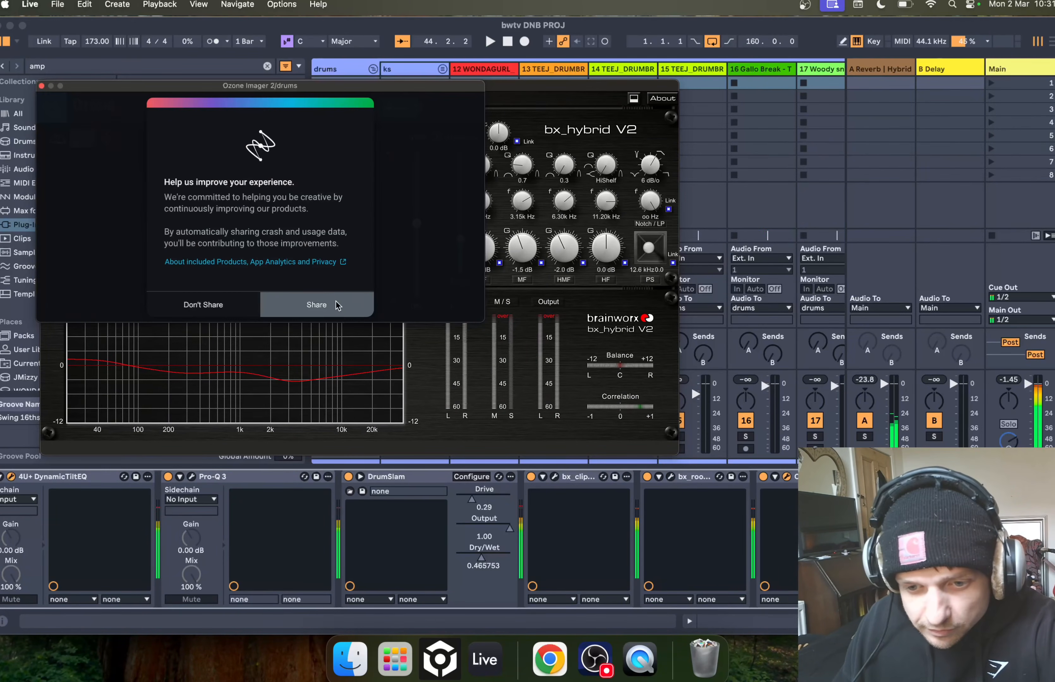
pyautogui.click(337, 303)
pyautogui.press('space')
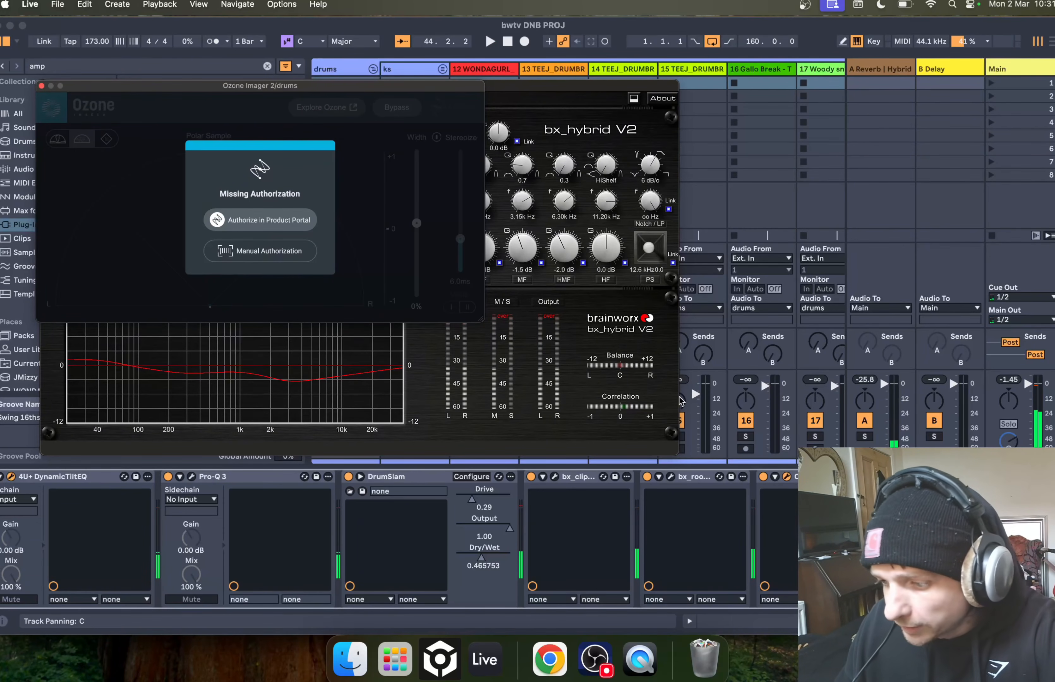
pyautogui.click(811, 478)
pyautogui.press('Delete')
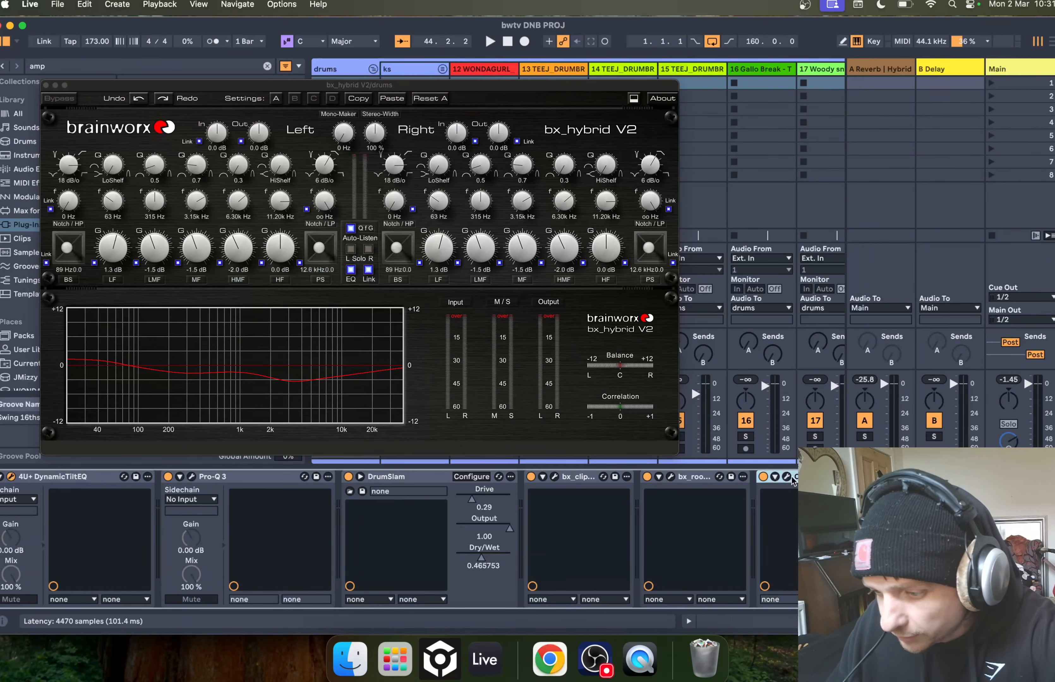
# Audition the drums with Ozone 12 open to examine its Imager module, and close the plug-in
pyautogui.press('super+z')
pyautogui.press('space')
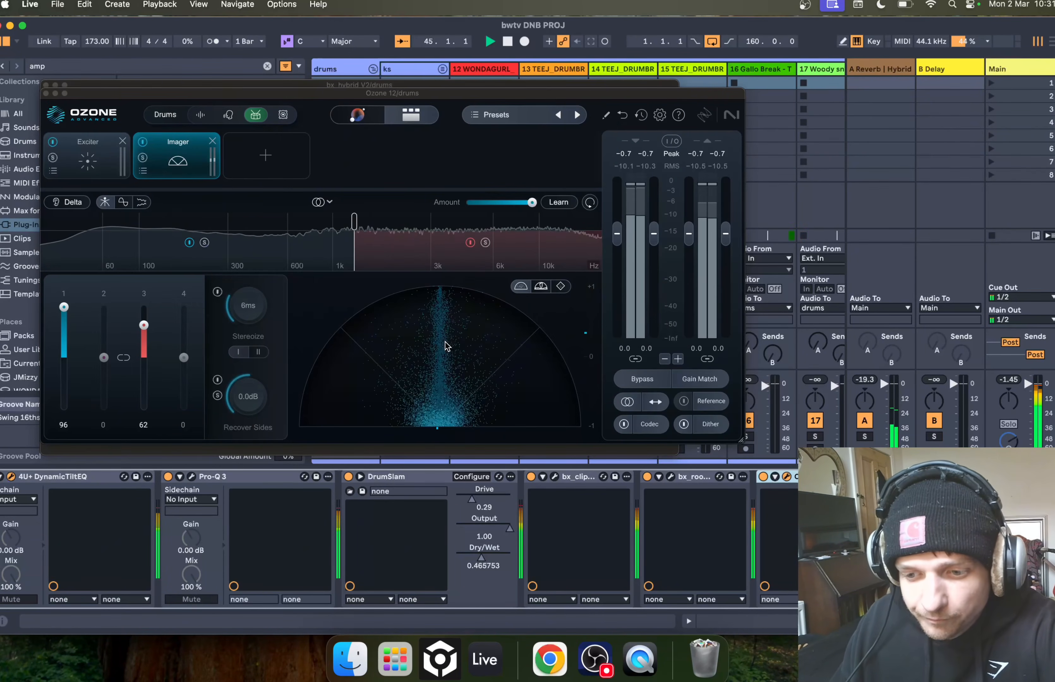
pyautogui.press('space')
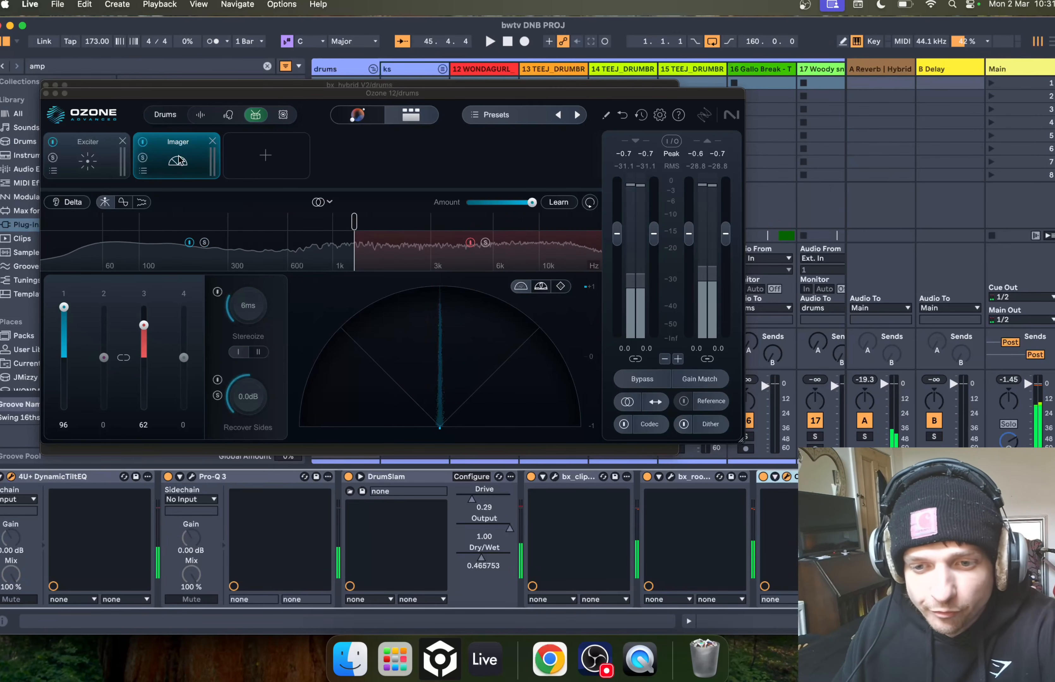
pyautogui.press('space')
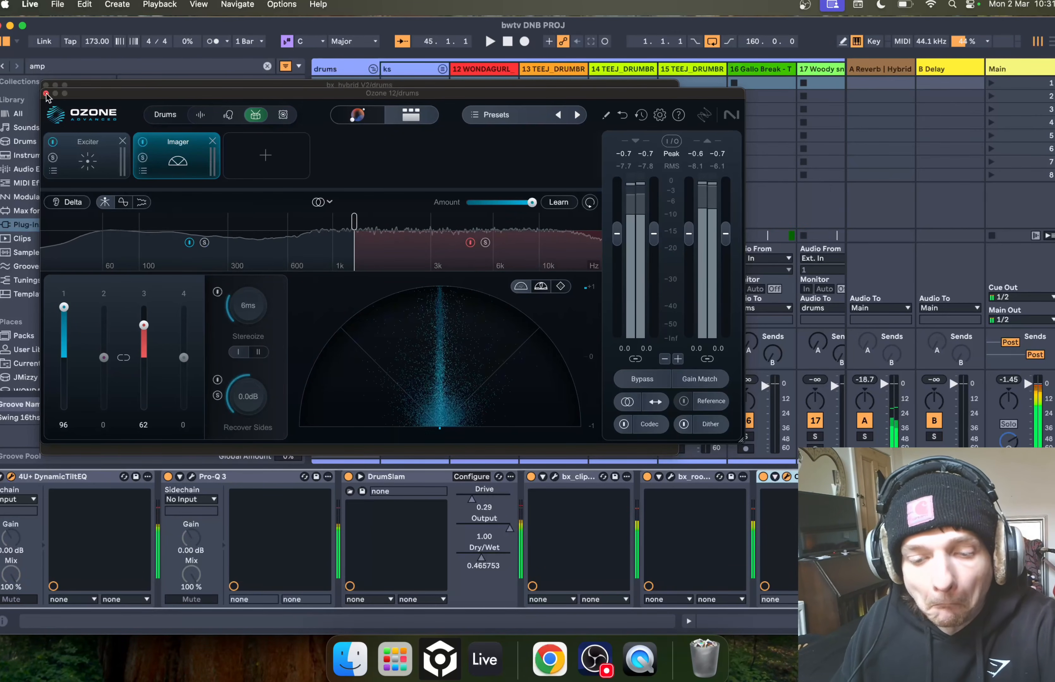
pyautogui.click(46, 93)
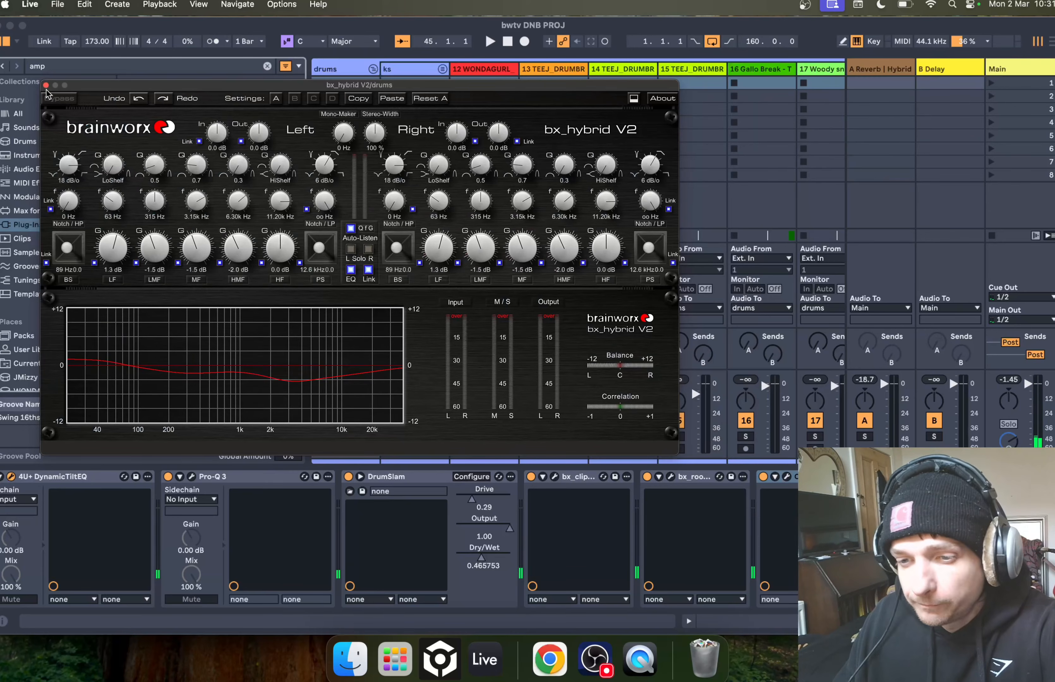
# Close the bx_hybrid V2 window and collapse the drums group
pyautogui.click(46, 85)
pyautogui.click(46, 89)
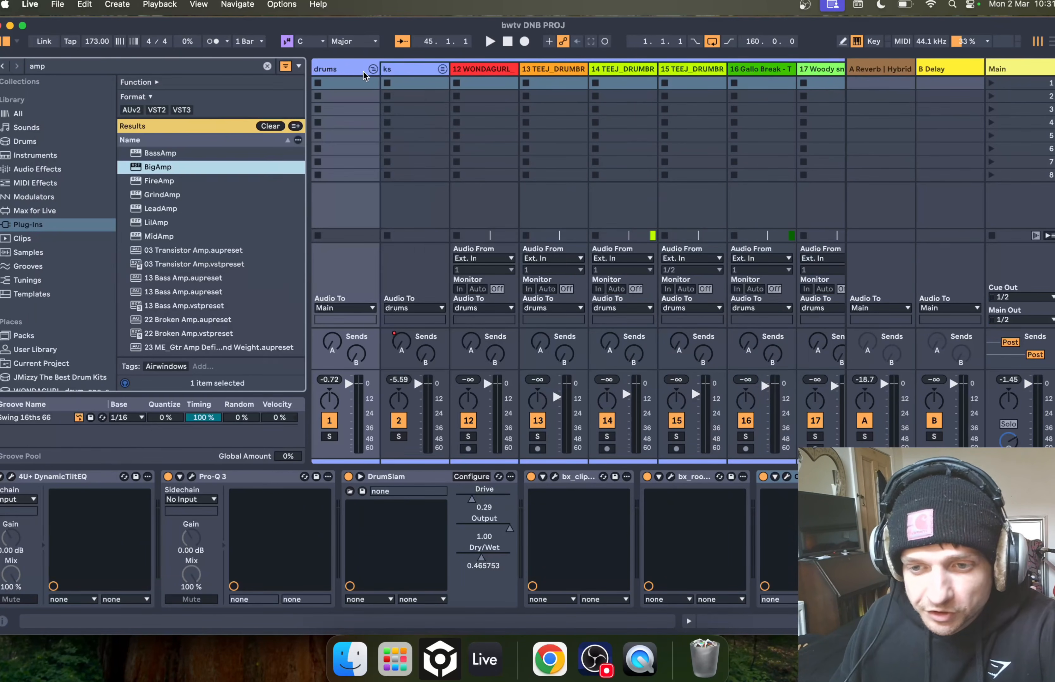
pyautogui.click(373, 69)
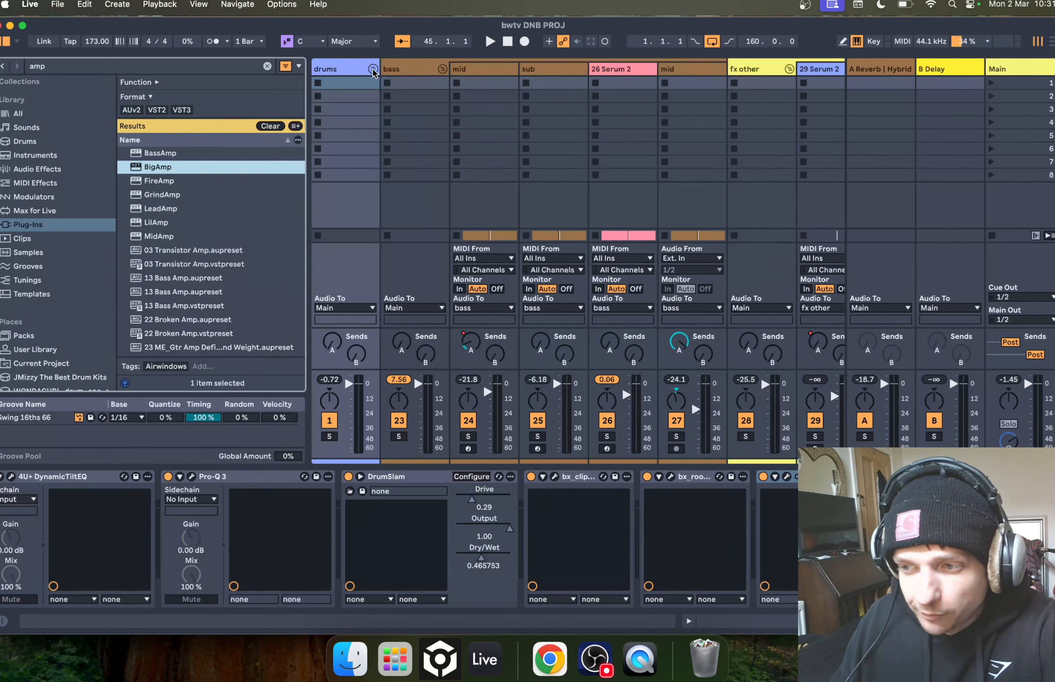
# Show return A's reverb and gate chain, and audition the return in solo before unsoloing it
pyautogui.click(878, 364)
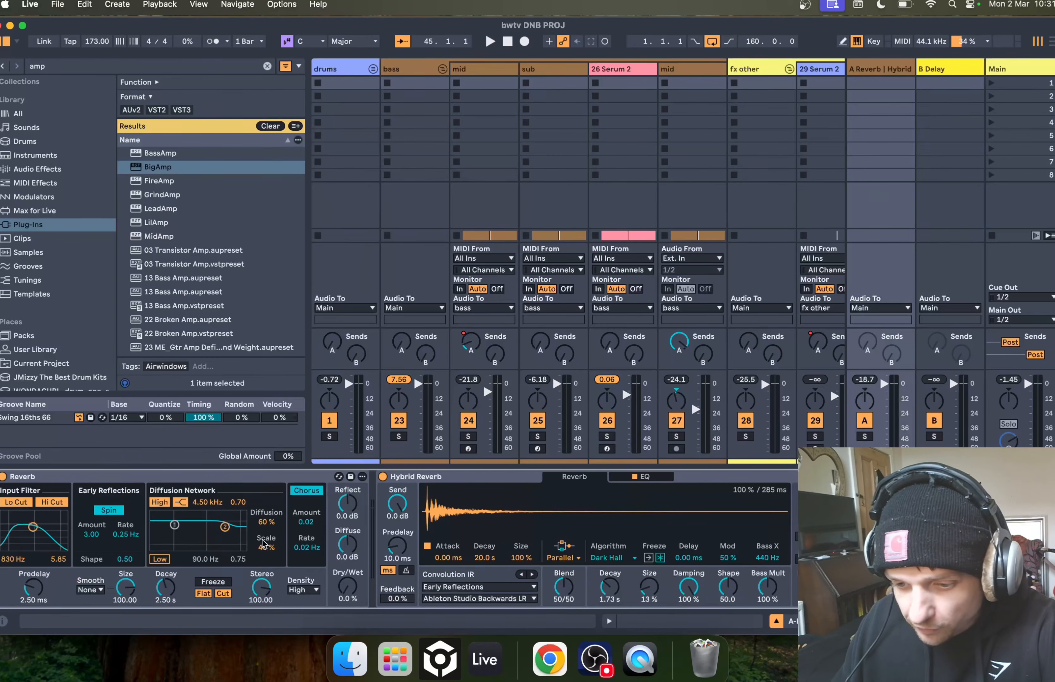
pyautogui.hscroll(5, 223, 552)
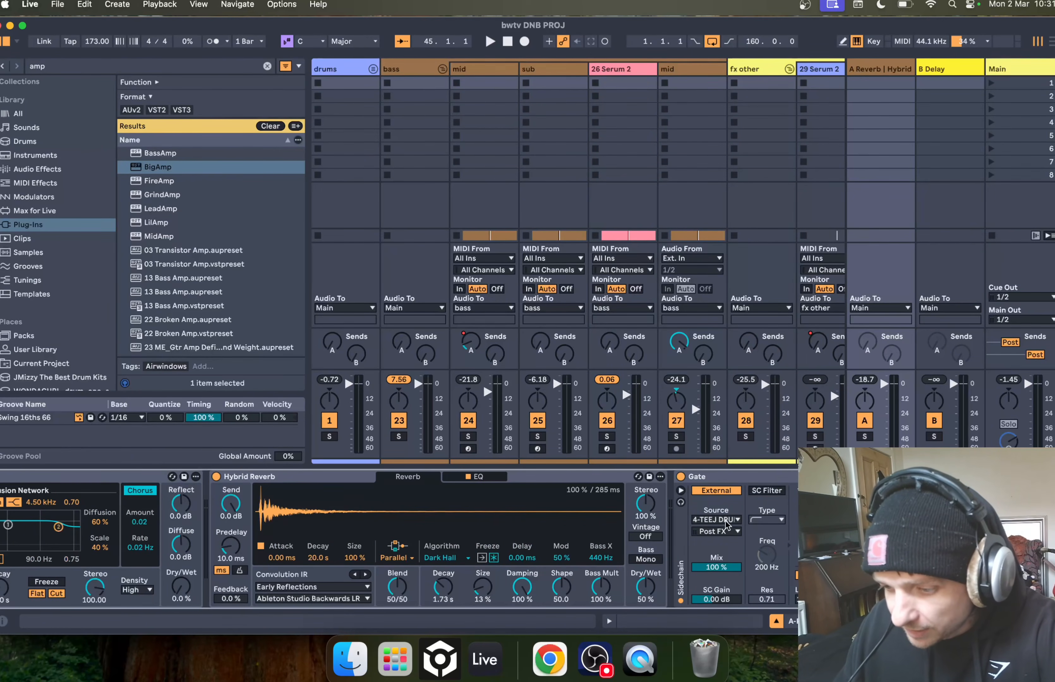
pyautogui.press('space')
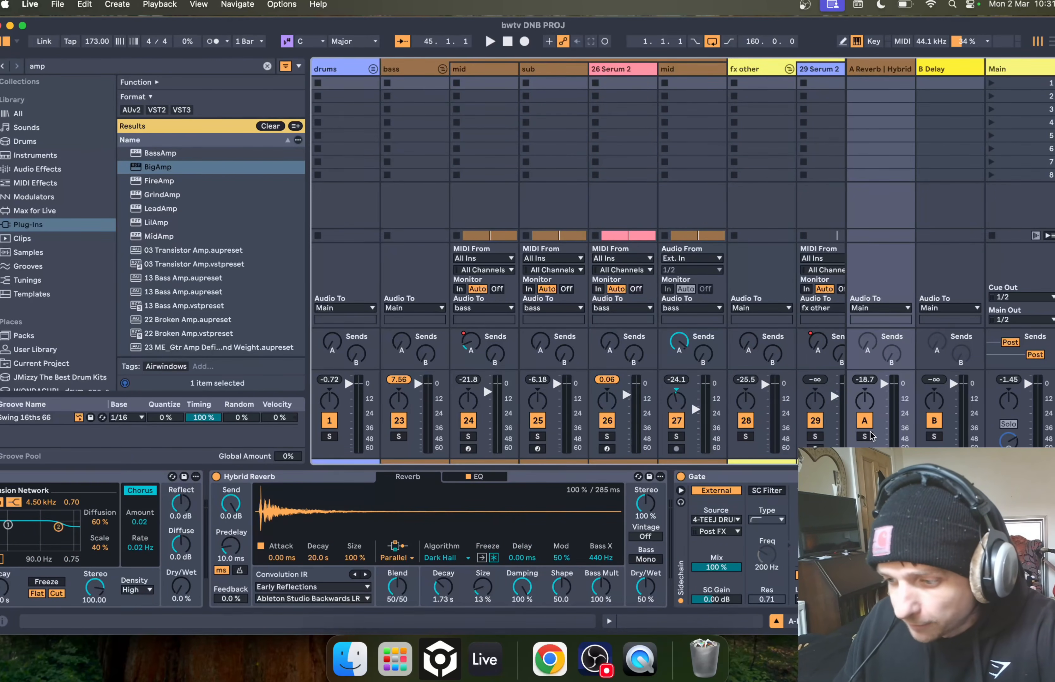
pyautogui.click(865, 437)
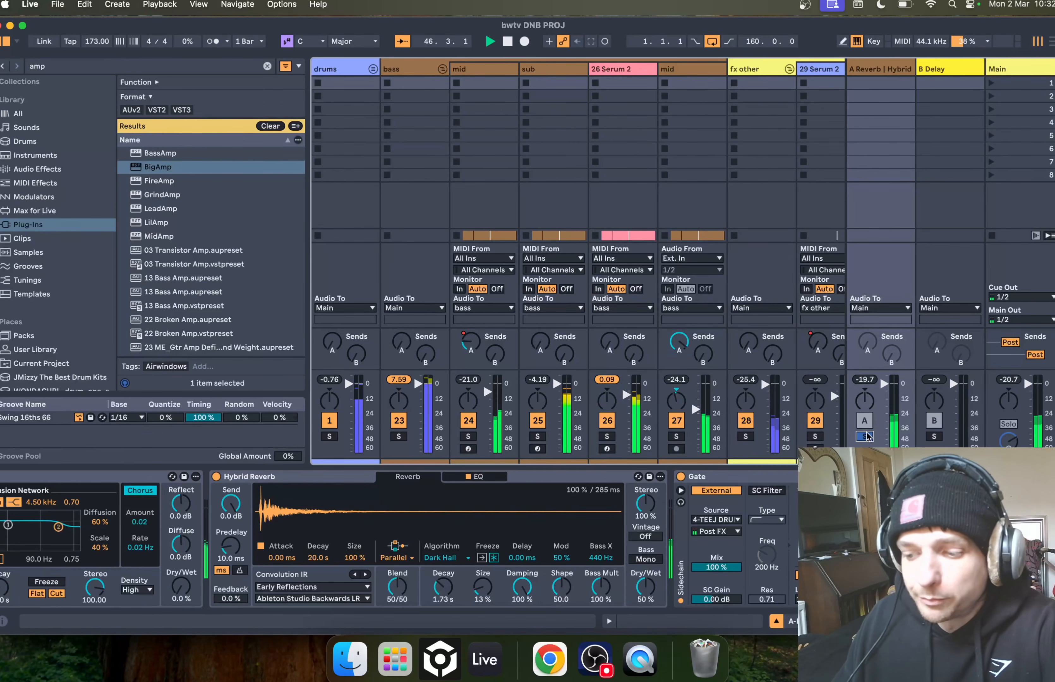
pyautogui.click(864, 437)
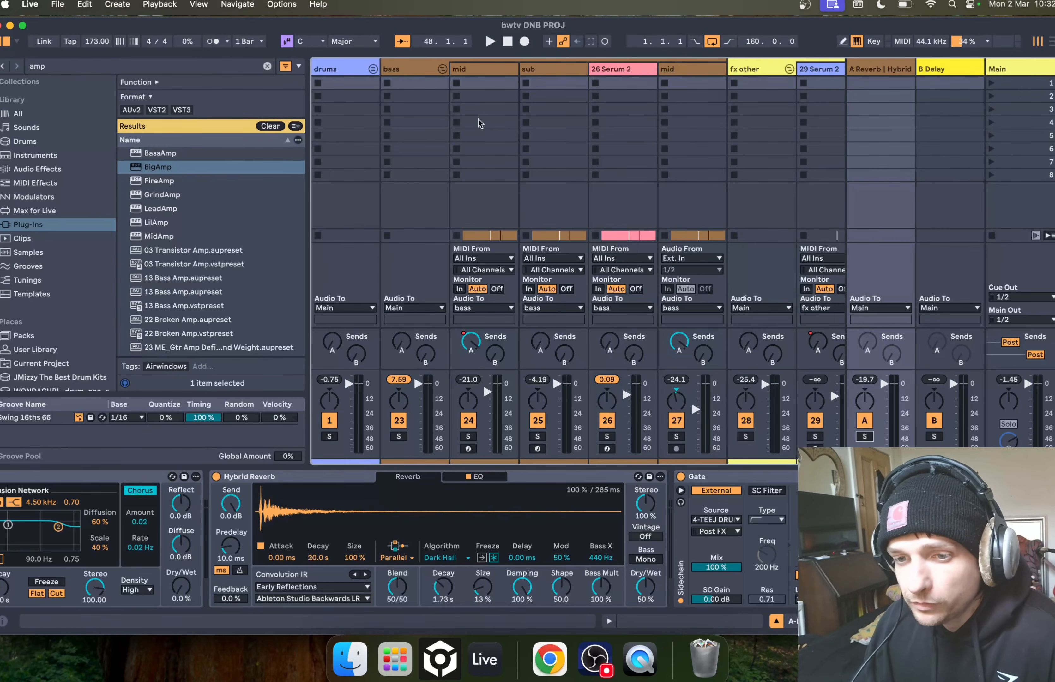
# Collapse the bass group and the fx other group in the mixer
pyautogui.click(405, 72)
pyautogui.click(443, 69)
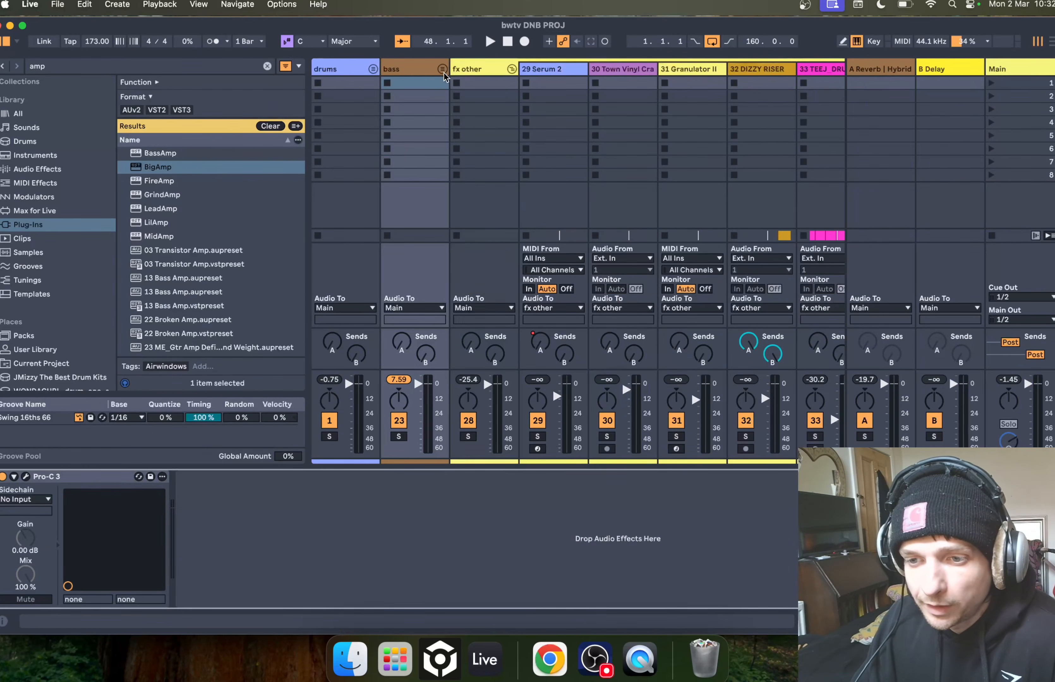
pyautogui.click(512, 69)
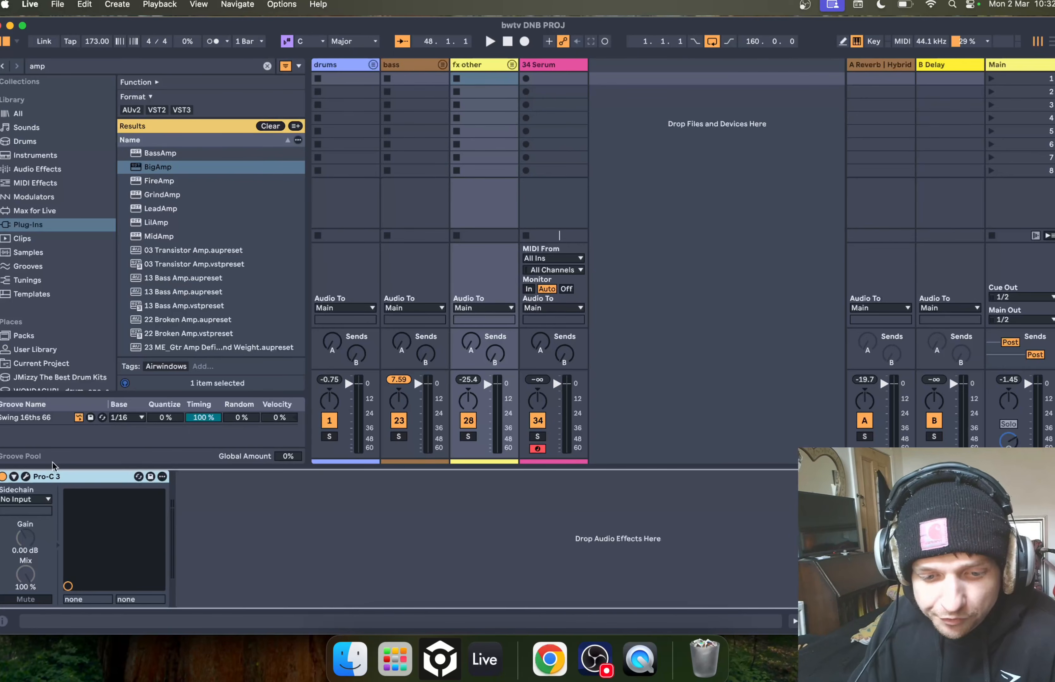
# Open Pro-C 3 on the fx other group, audition the mix to examine its compression, and close it
pyautogui.click(25, 476)
pyautogui.press('space')
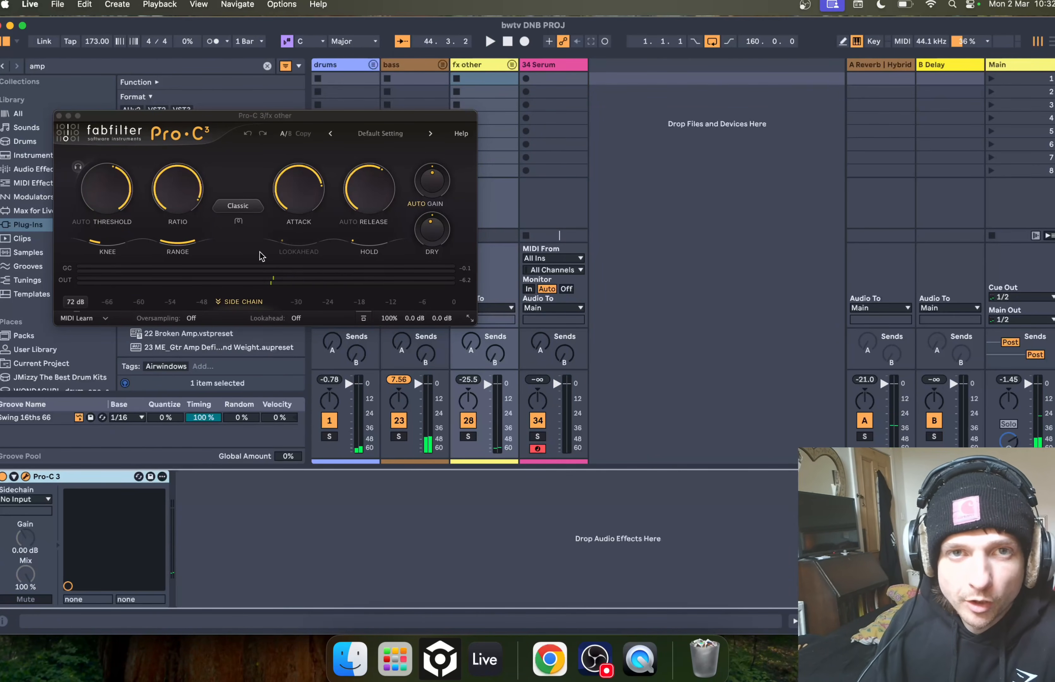
pyautogui.press('space')
pyautogui.press('space')
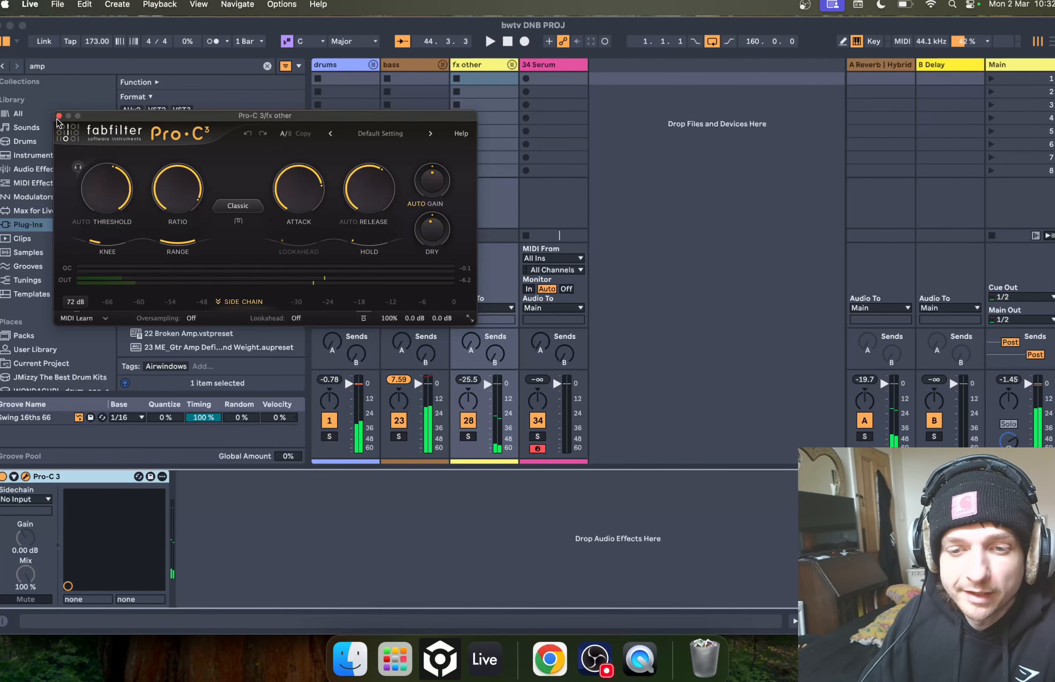
pyautogui.click(59, 115)
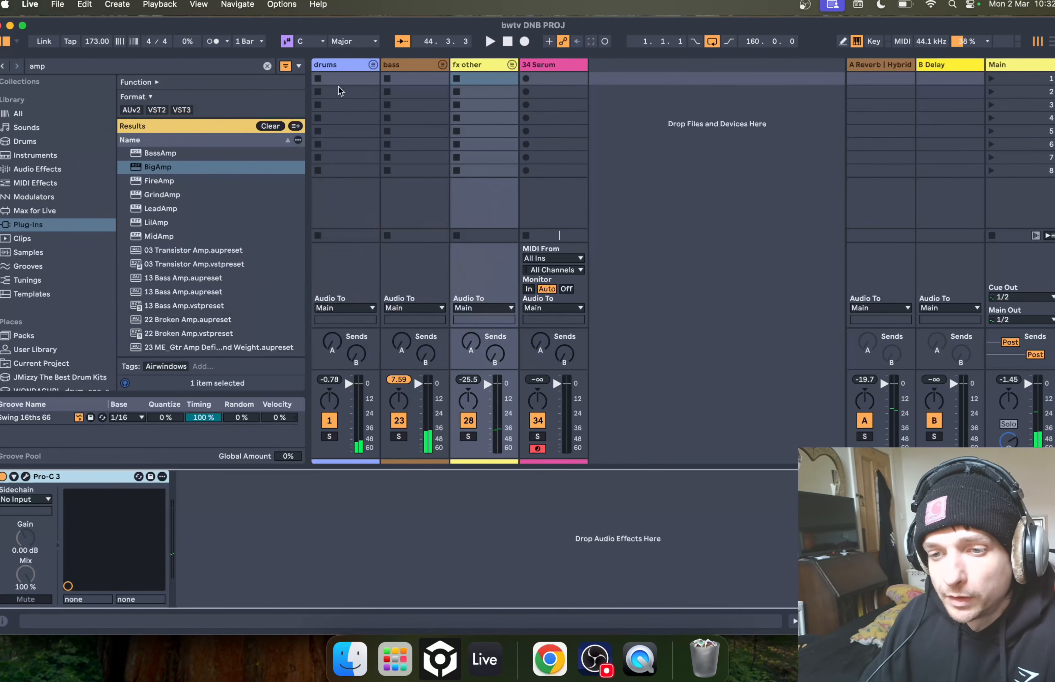
# Delete the 34 Serum track
pyautogui.click(580, 66)
pyautogui.press('Delete')
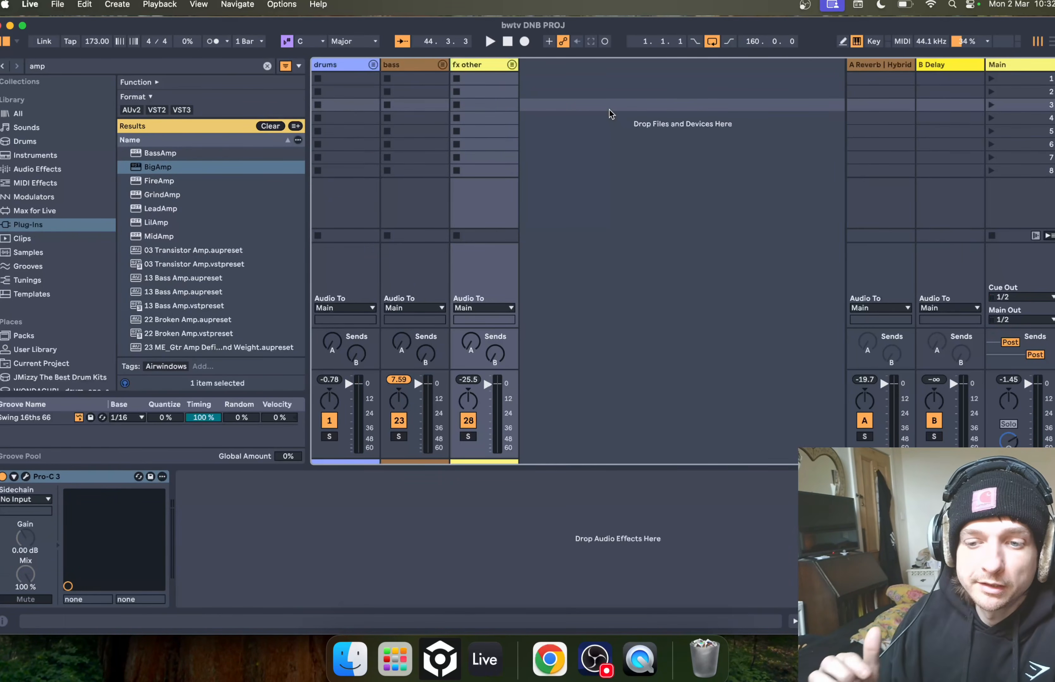